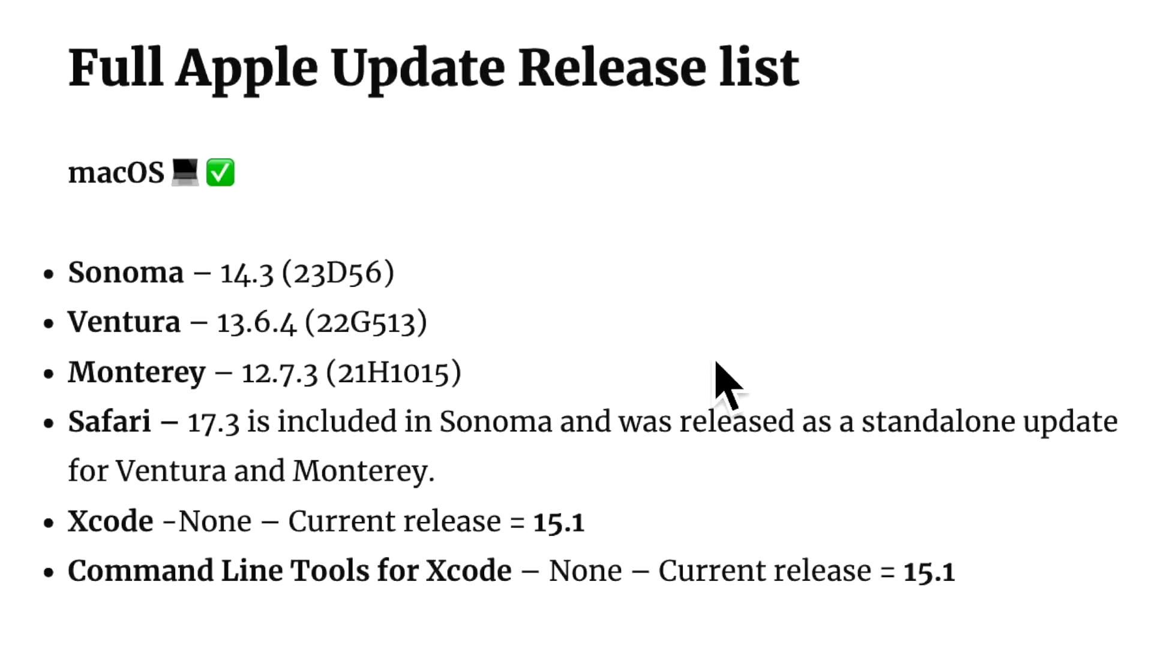
Step: Highlight the Ventura and Monterey version numbers in the macOS section of the Apple update release list
left_click(487, 317)
left_click_drag(487, 317, 189, 322)
left_click_drag(506, 384, 214, 381)
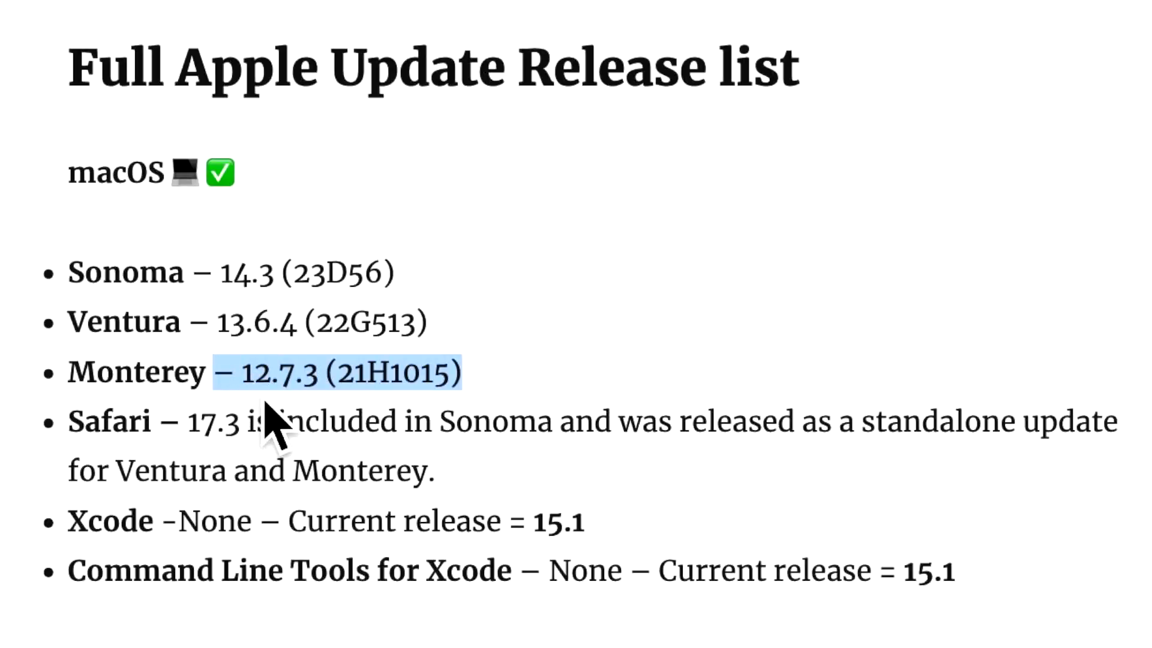
left_click_drag(261, 427, 170, 437)
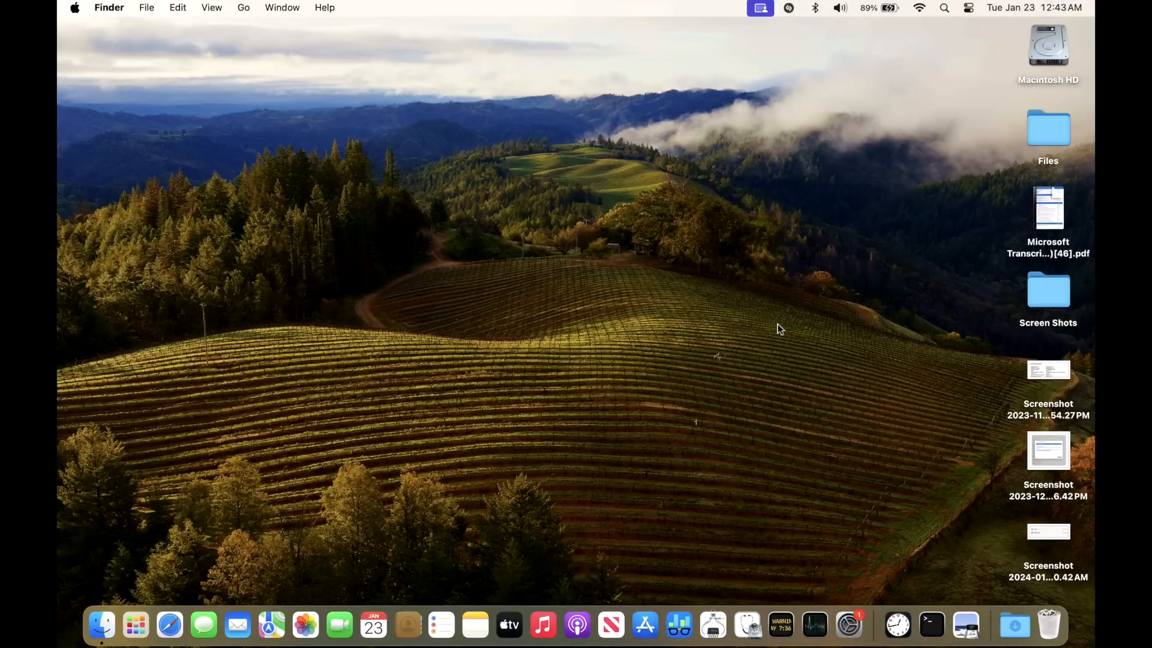
Step: Open Software Update in System Settings and show the details of the available macOS Sonoma 14.3 update
left_click(848, 621)
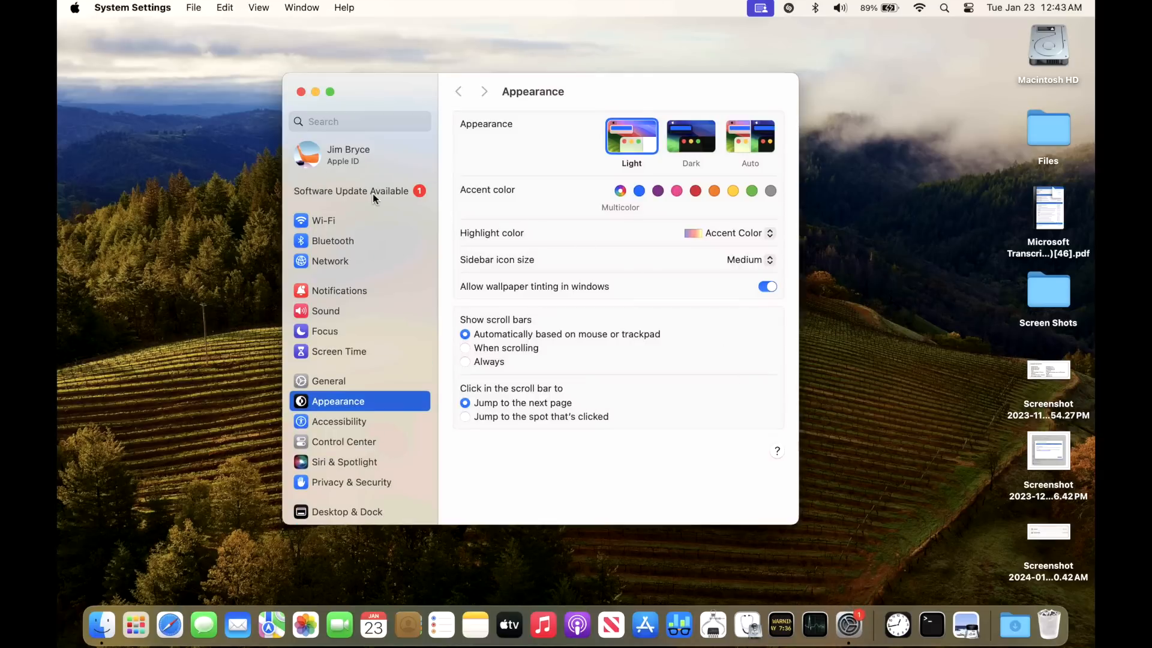
left_click(373, 189)
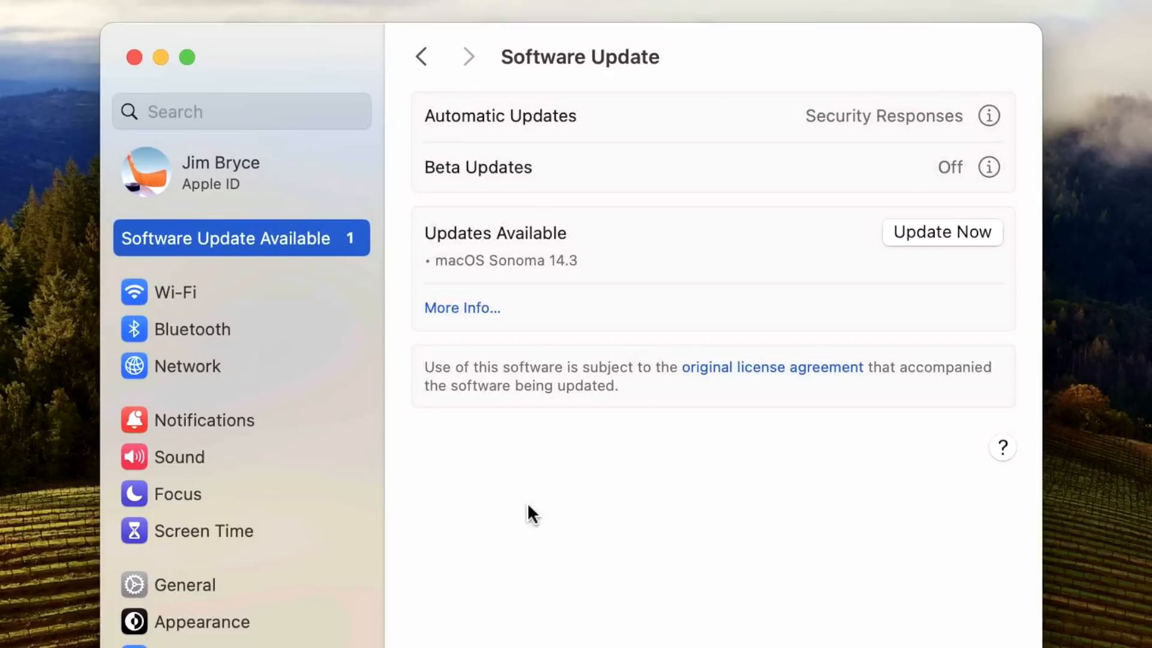
left_click(457, 307)
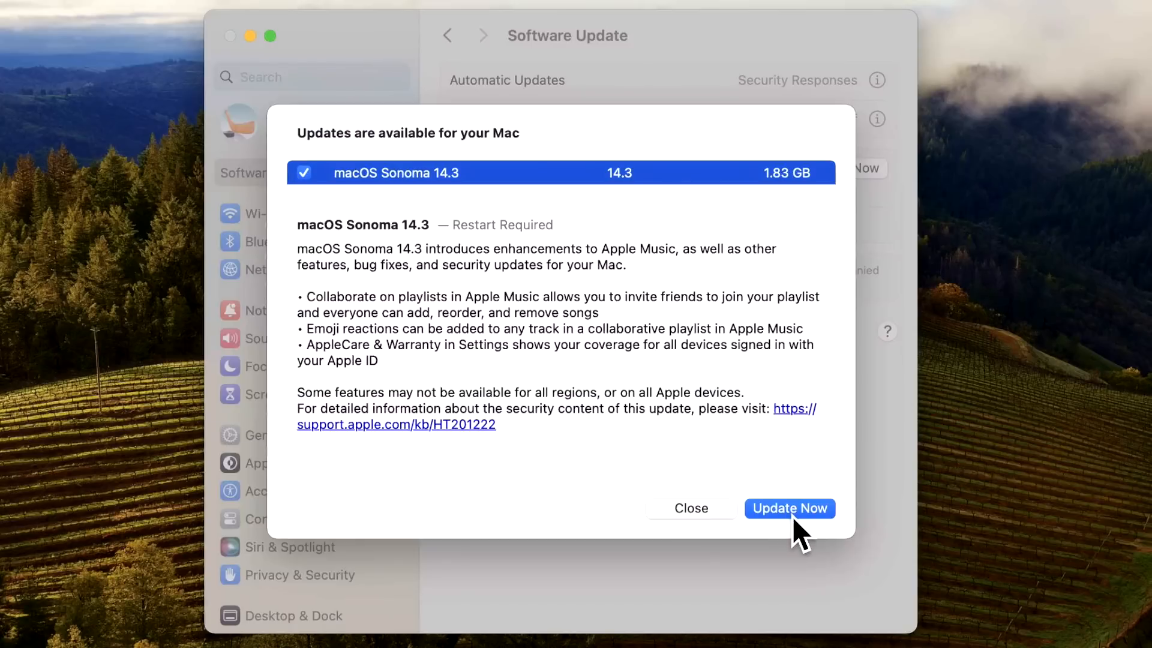
Step: Start installing macOS Sonoma 14.3, accept the license agreement and authorize it with the account password
left_click(795, 510)
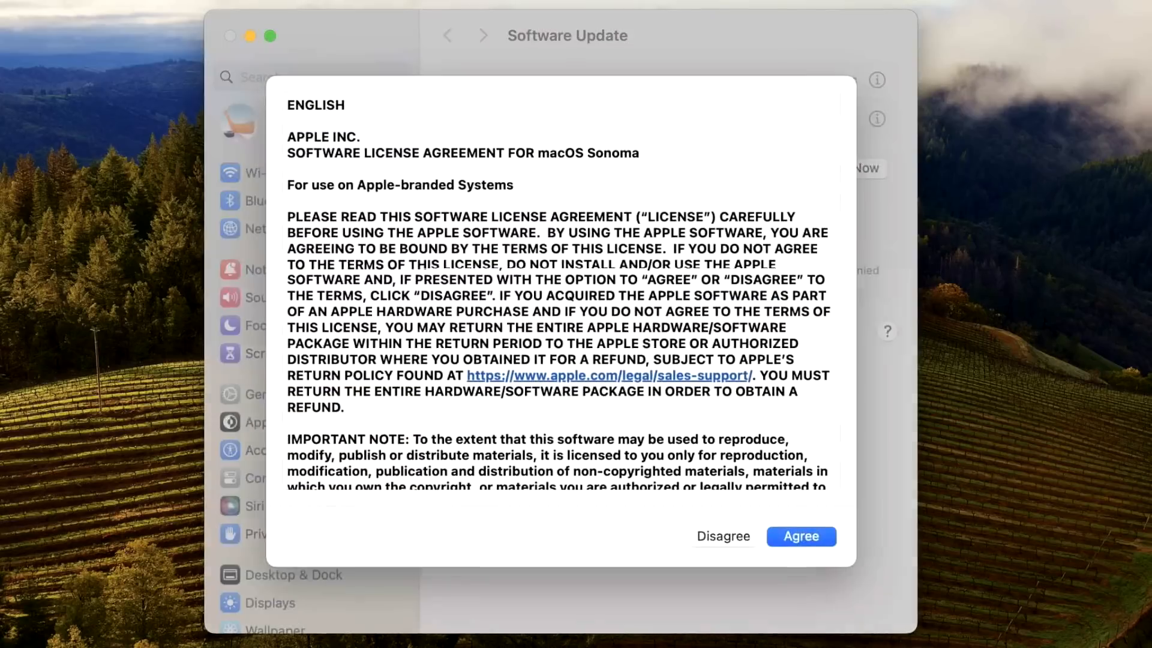
left_click(798, 537)
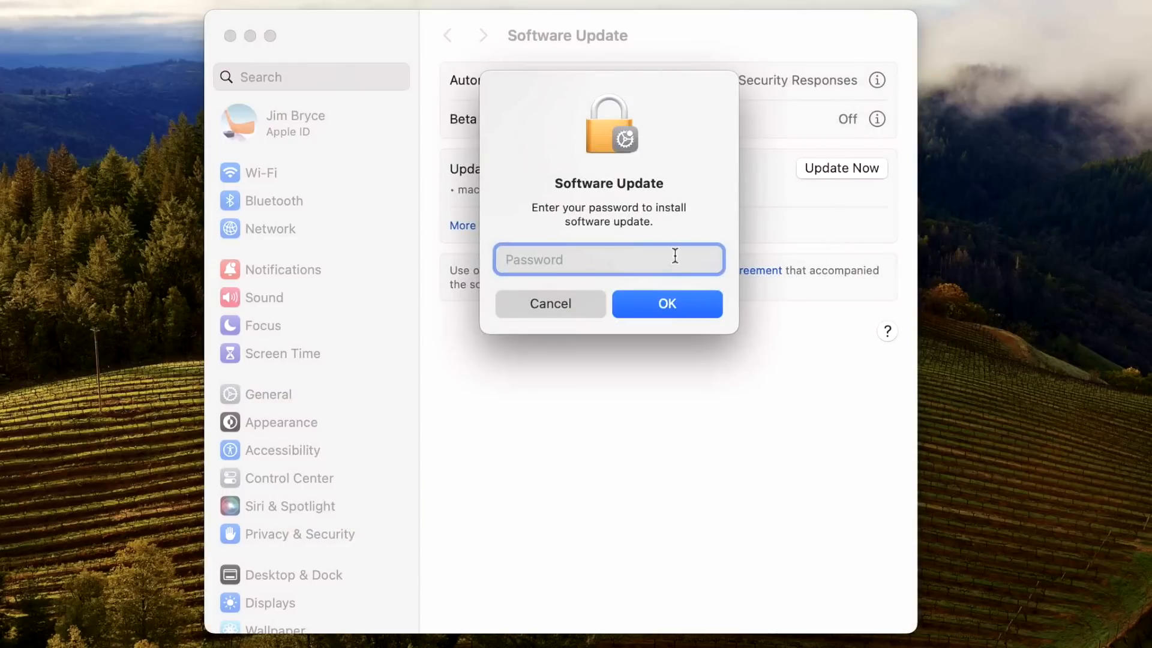
type("••••")
left_click(660, 316)
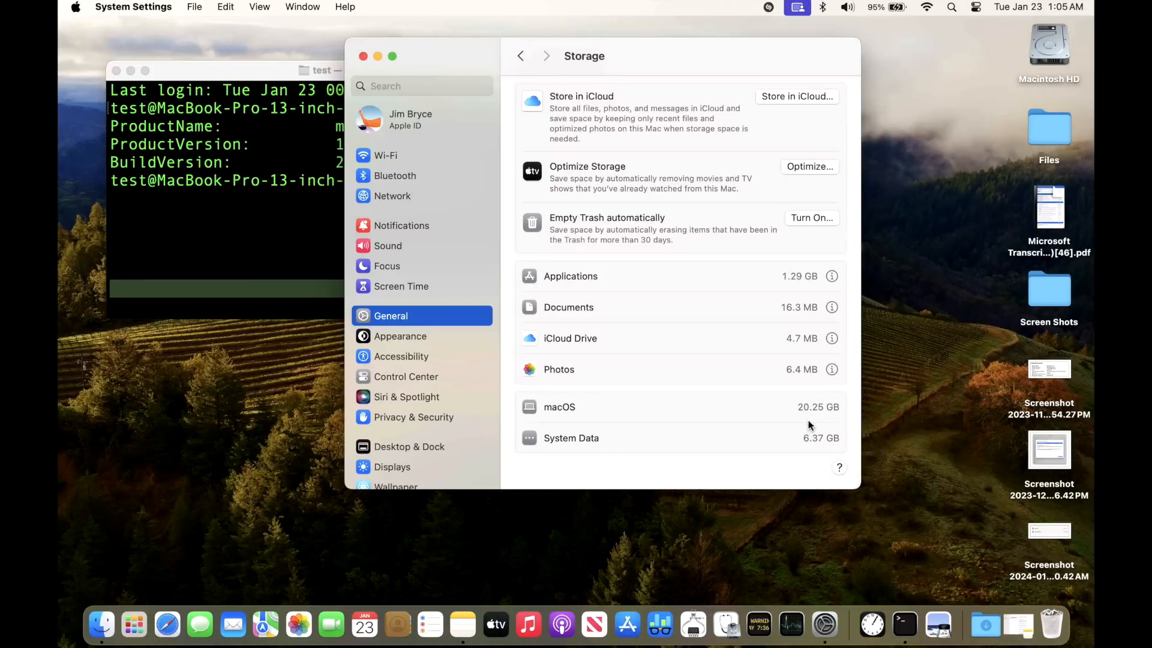
Step: Open the 2024 storage screenshot from the desktop and place it above the Storage settings' macOS and System Data rows for comparison
double_click(1058, 528)
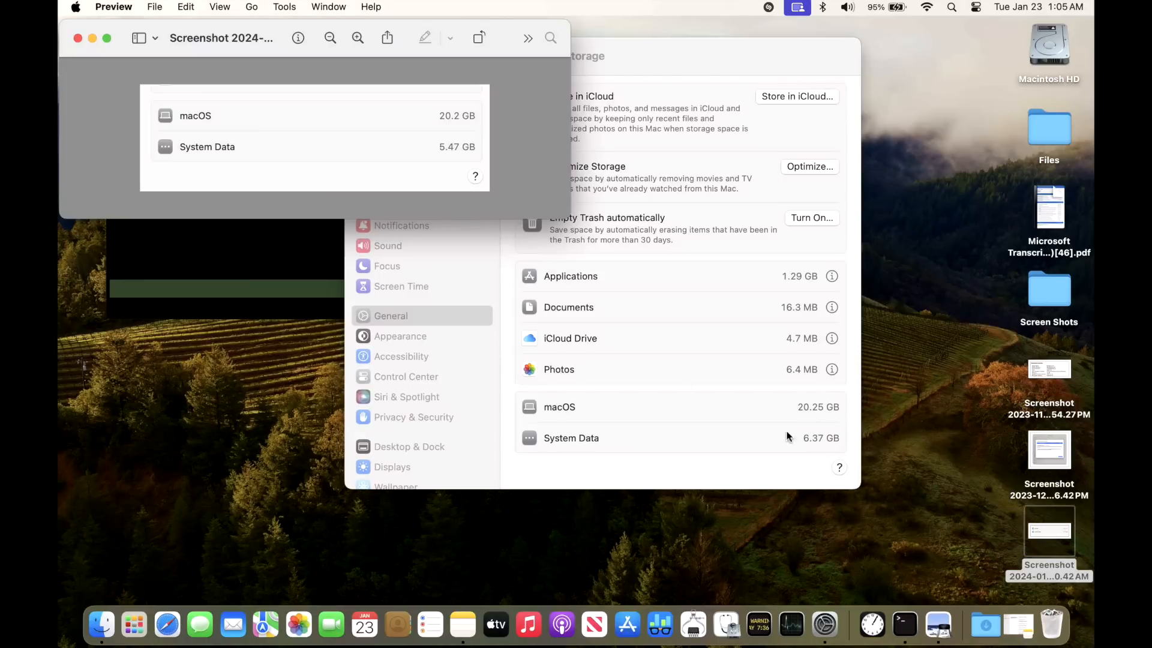
right_click(283, 53)
left_click_drag(283, 53, 593, 188)
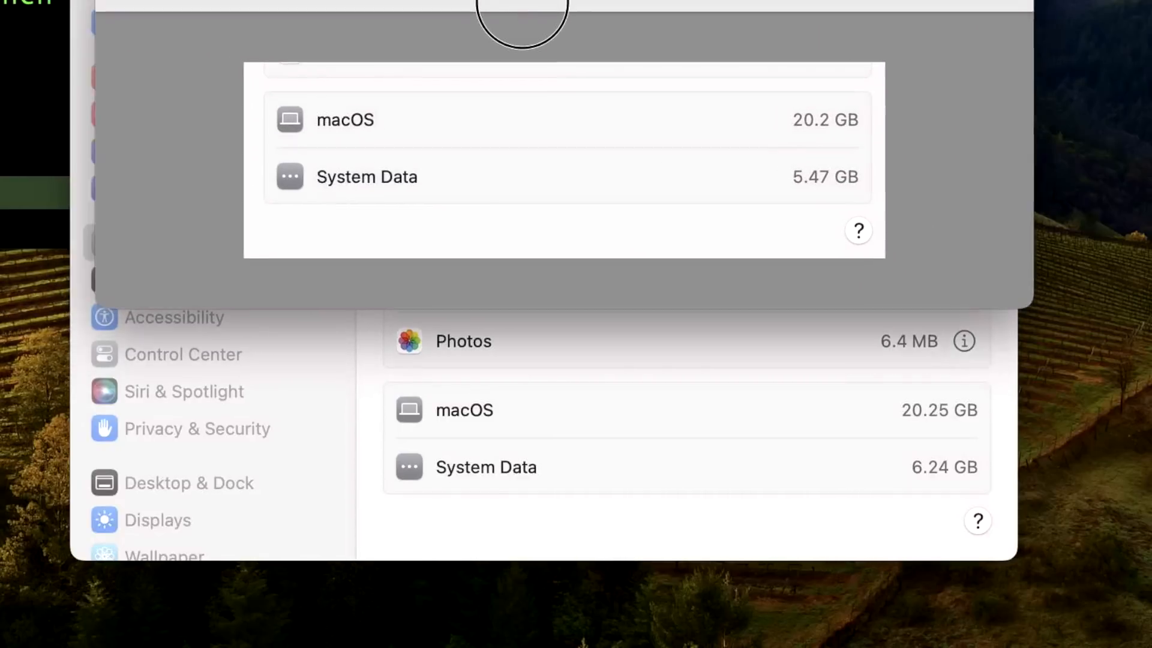
left_click_drag(522, 5, 571, 26)
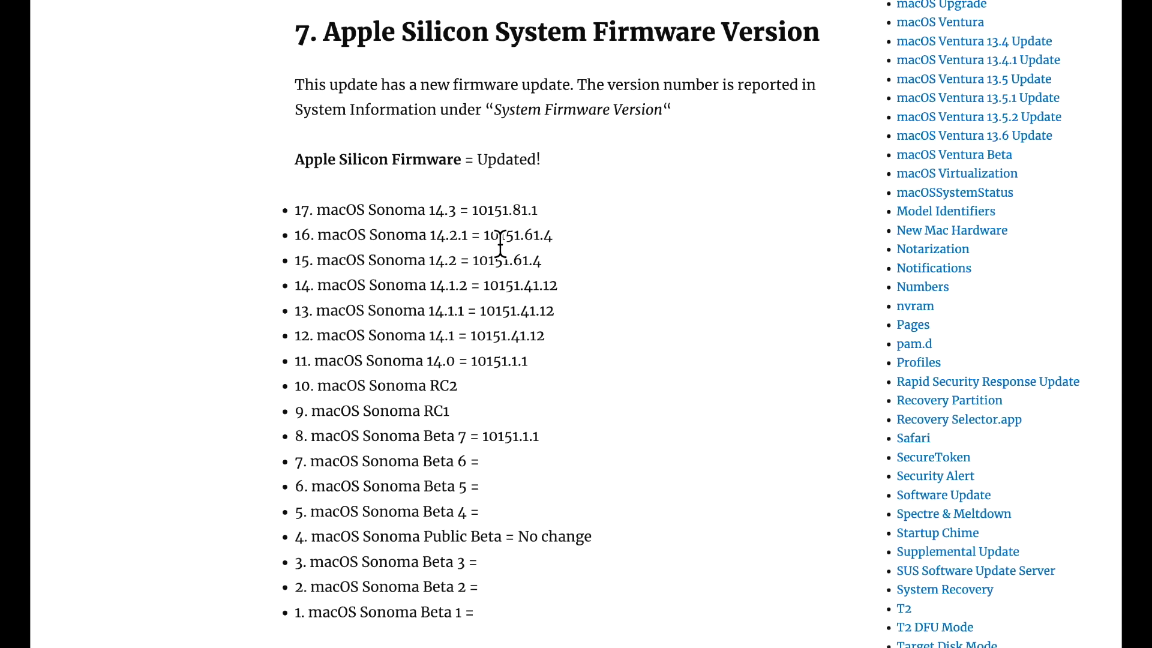
Step: Review the article's Apple Silicon firmware versions and the Safari installer download tables for Ventura and Monterey
scroll(584, 243, "down", 1)
scroll(585, 243, "down", 20)
scroll(596, 253, "down", 3)
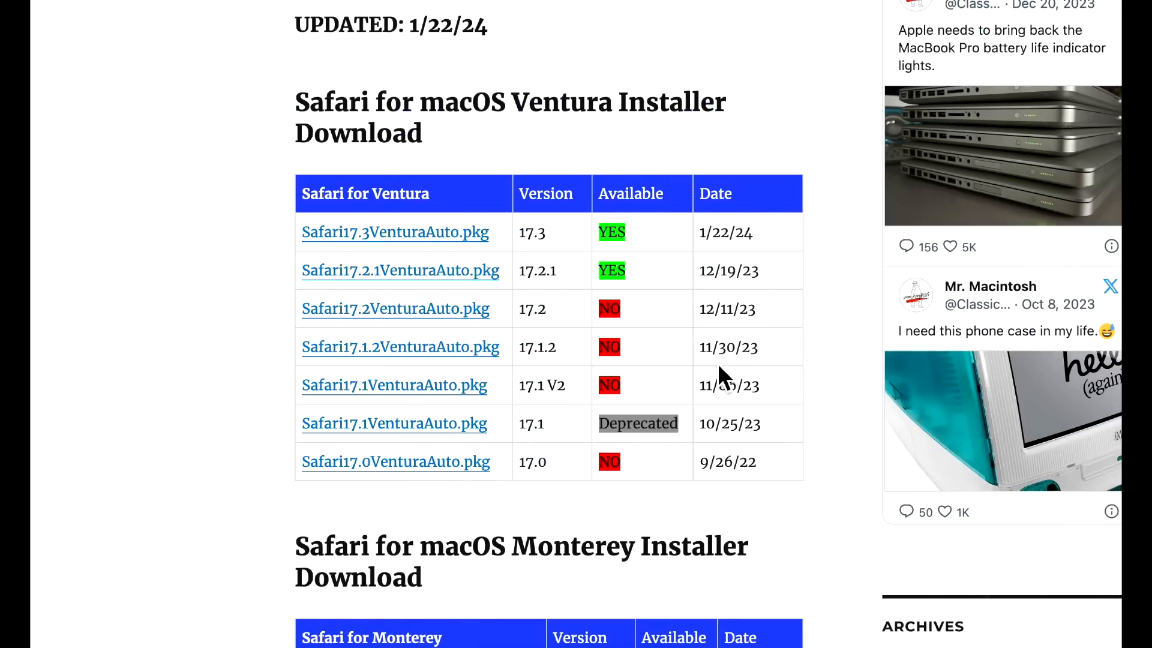
scroll(698, 480, "down", 2)
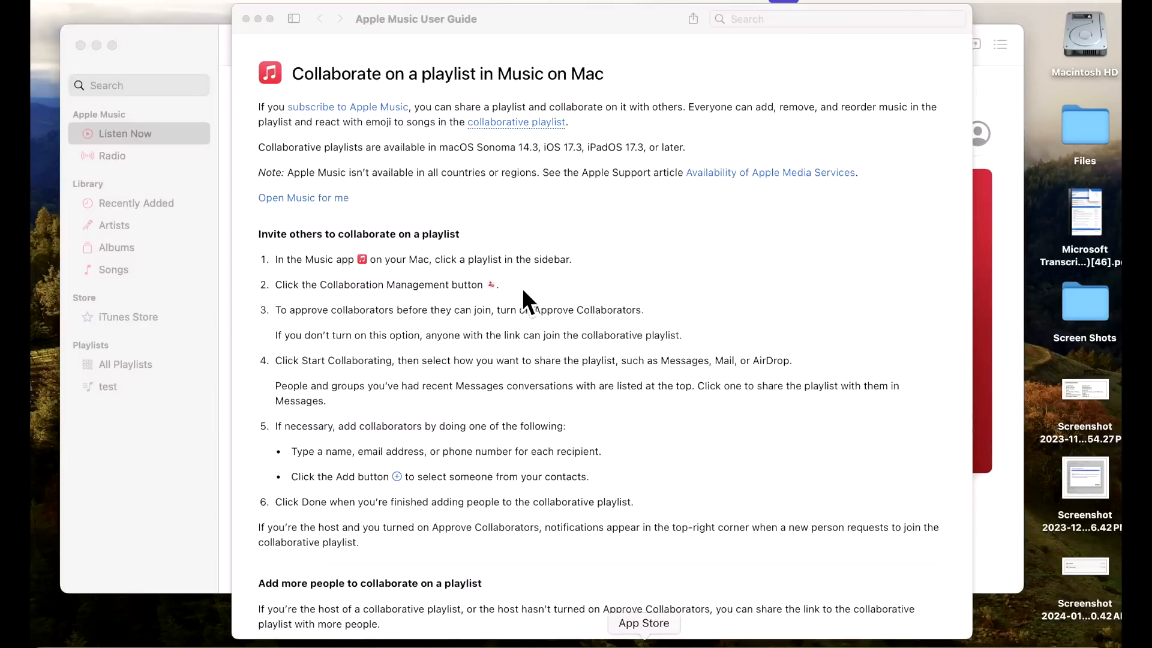
Step: Read the Apple Music User Guide page on inviting, managing and removing collaborators on a shared playlist
scroll(519, 286, "down", 4)
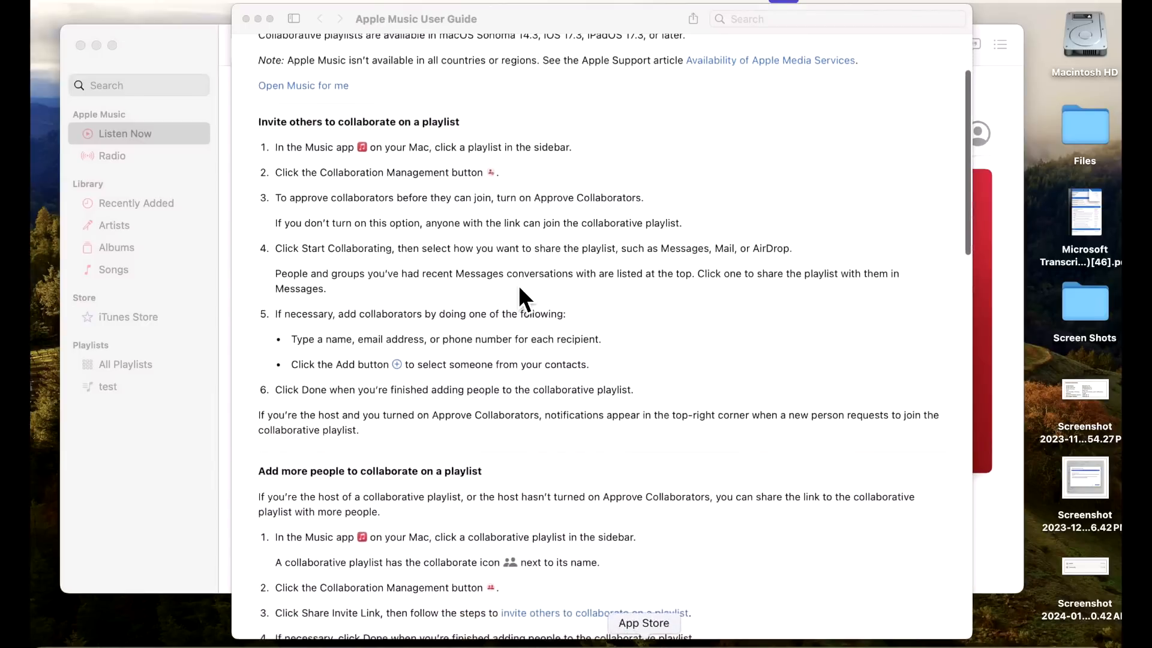
scroll(519, 285, "up", 4)
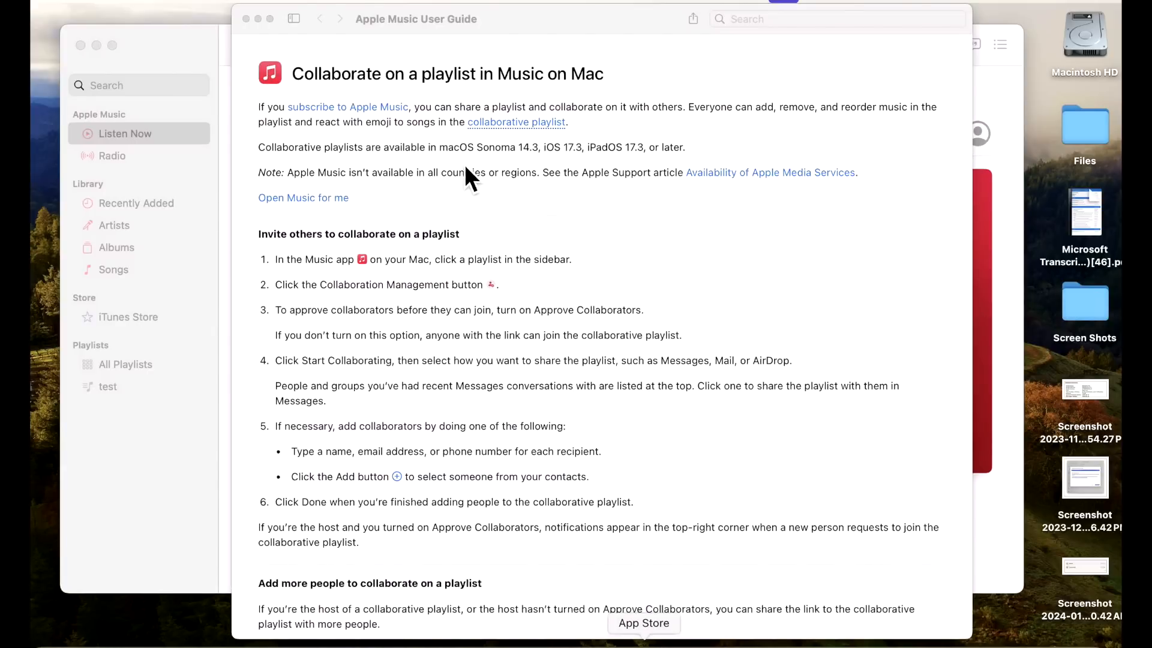
scroll(592, 367, "down", 20)
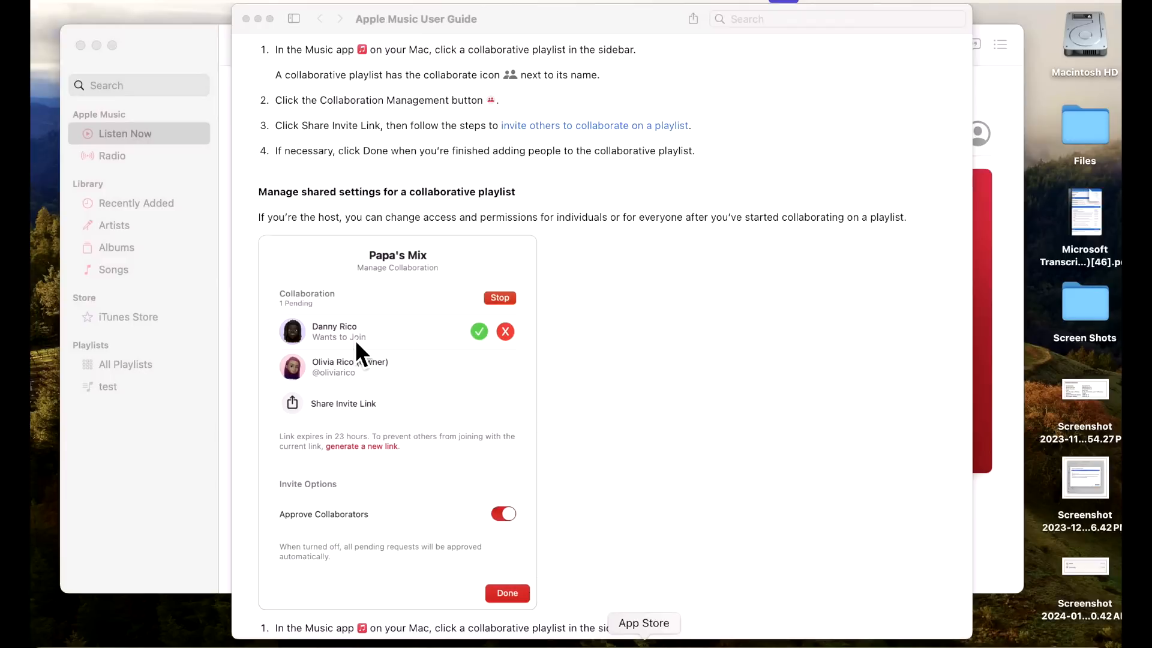
scroll(628, 452, "down", 5)
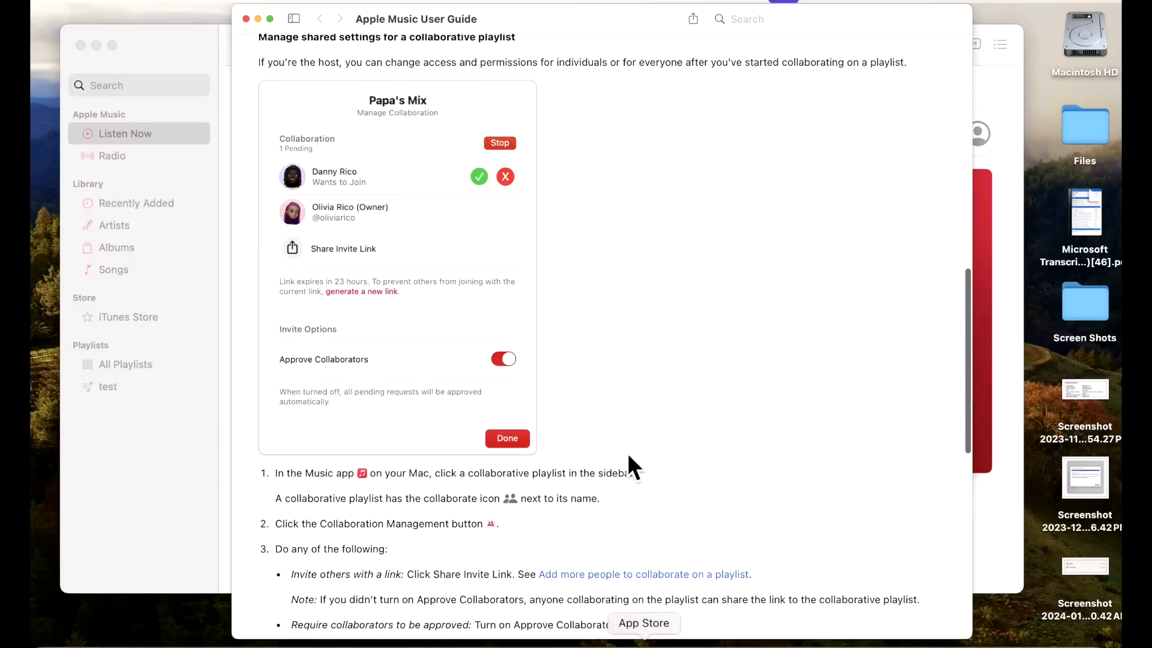
right_click(617, 449)
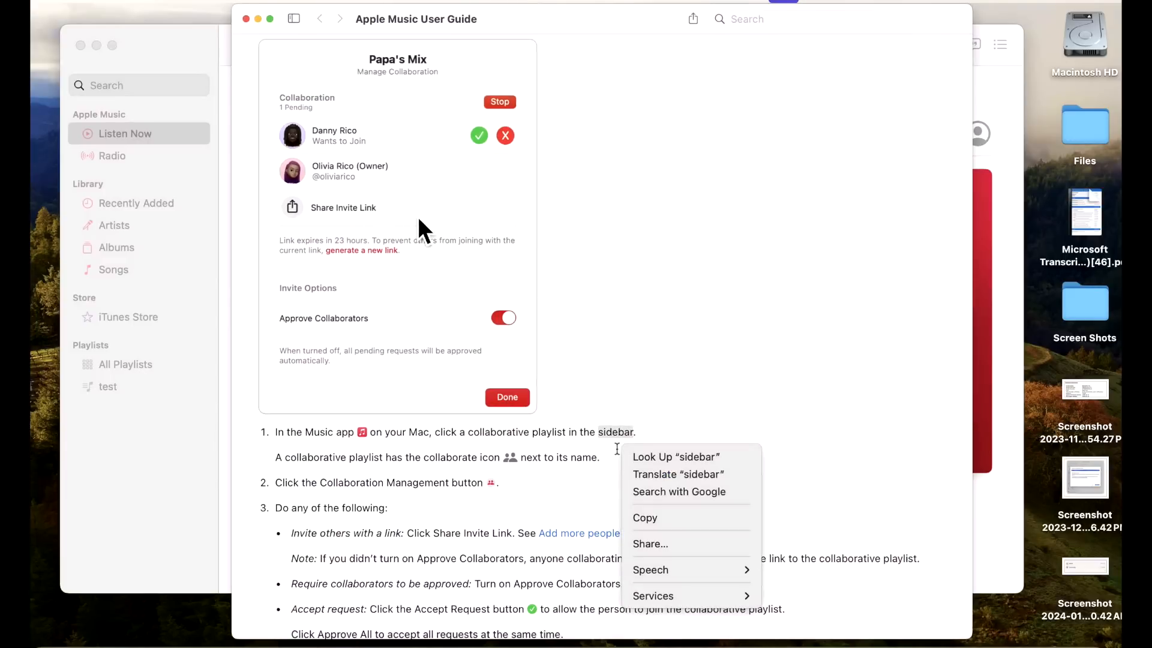
left_click(495, 180)
scroll(585, 275, "down", 10)
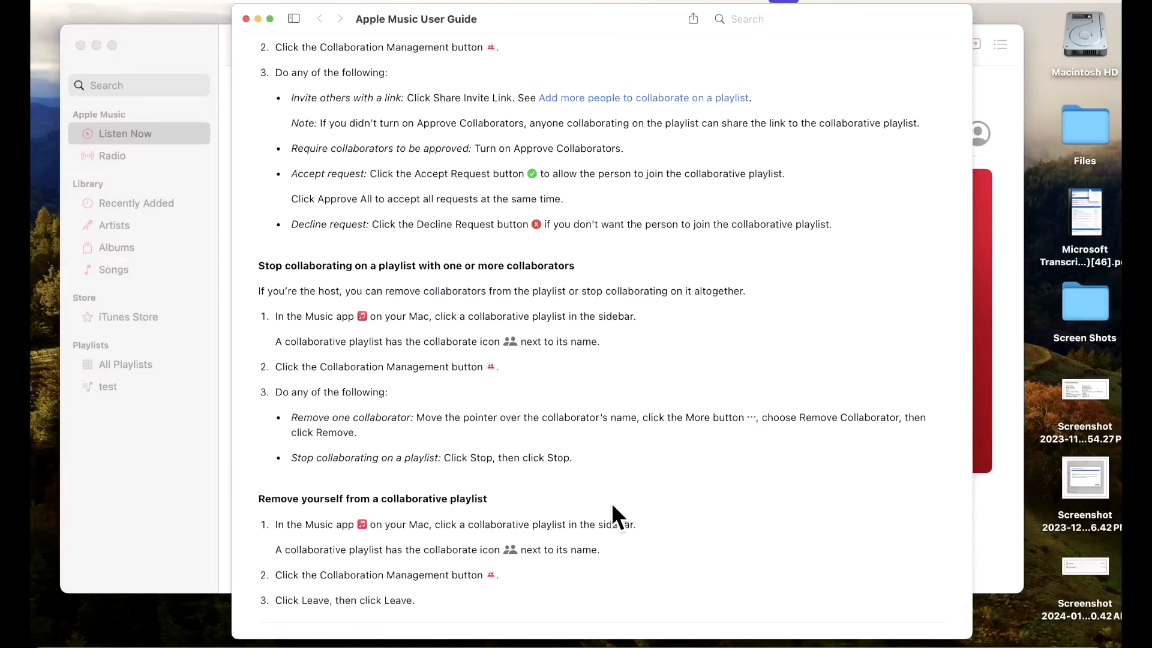
scroll(708, 499, "down", 3)
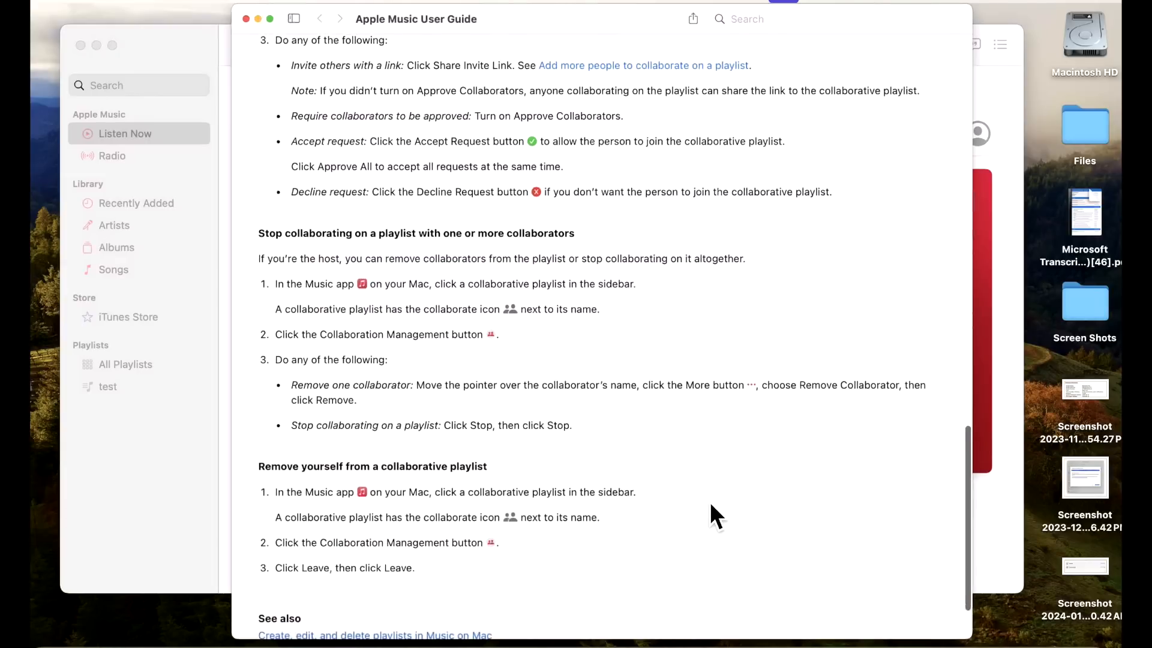
scroll(710, 499, "down", 1)
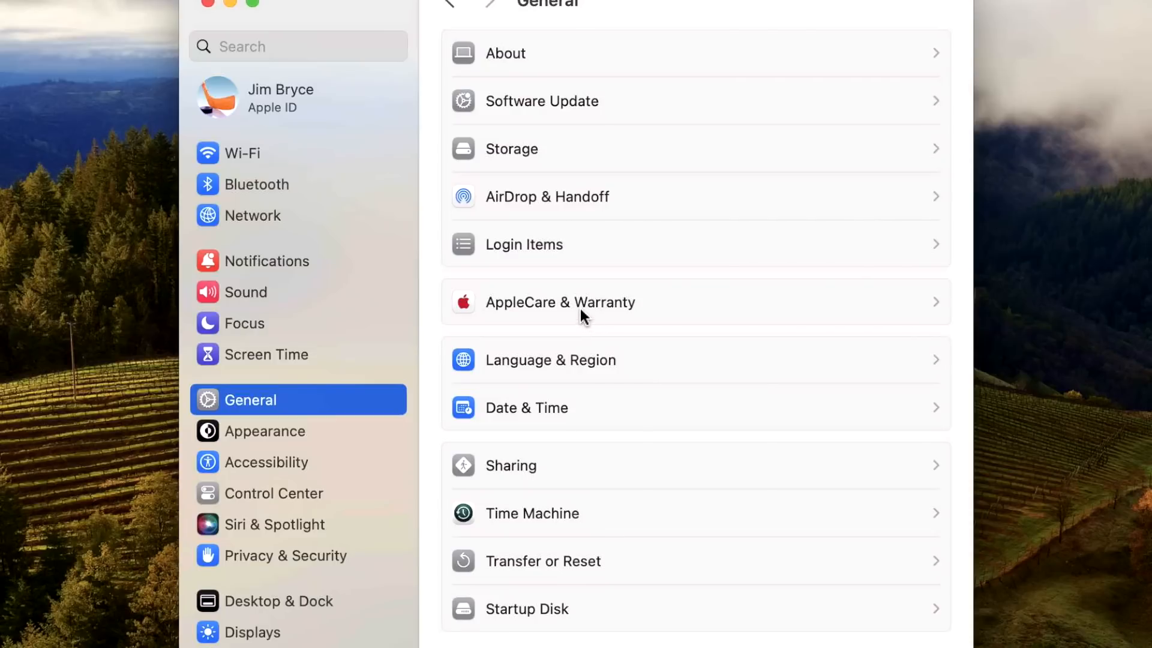
Step: Open AppleCare & Warranty in the General settings
left_click(580, 309)
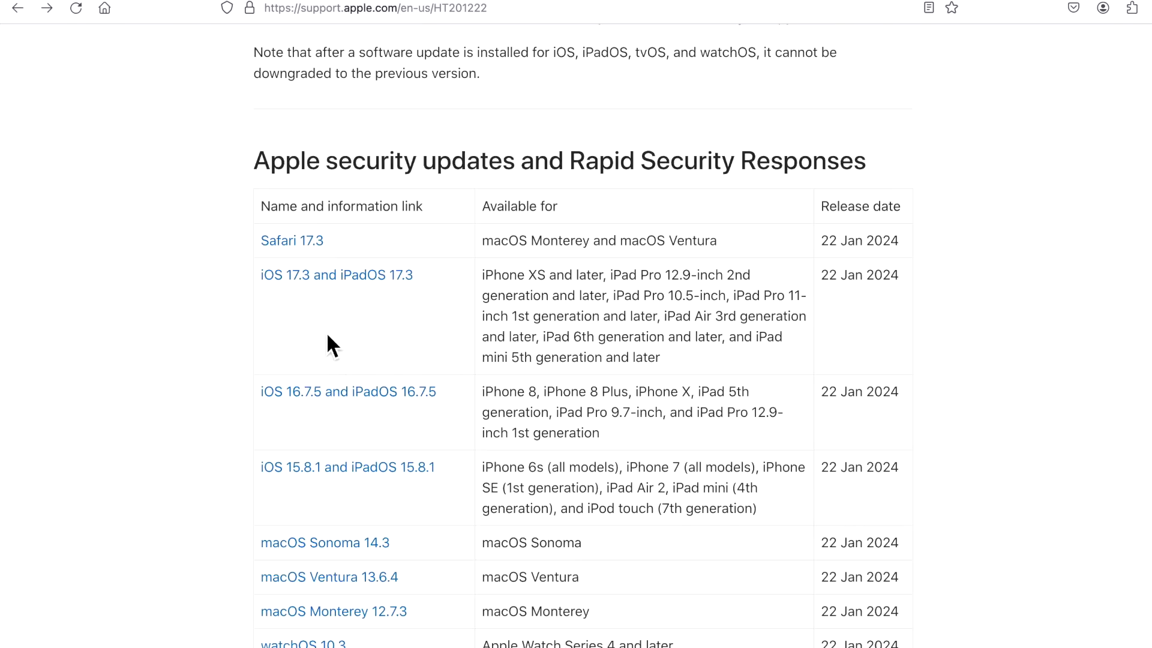
Step: Open the macOS Sonoma 14.3 security content from Apple's security updates list and review its entries through Shortcuts and TCC
left_click(370, 541)
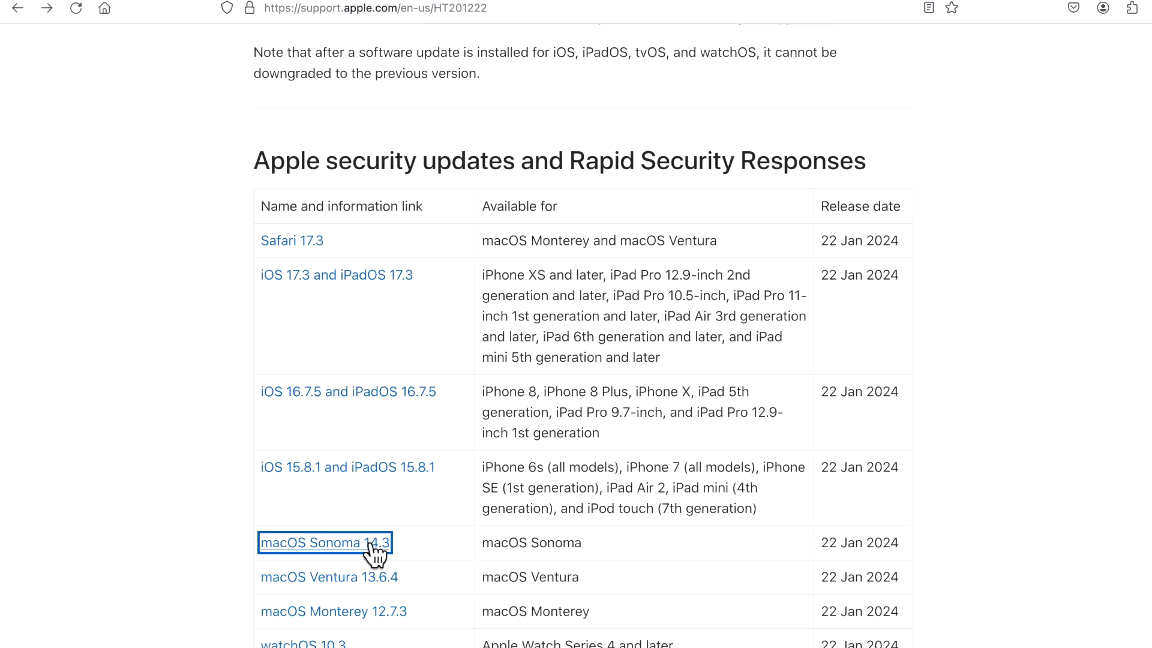
scroll(621, 534, "down", 7)
scroll(622, 523, "down", 15)
scroll(618, 527, "down", 6)
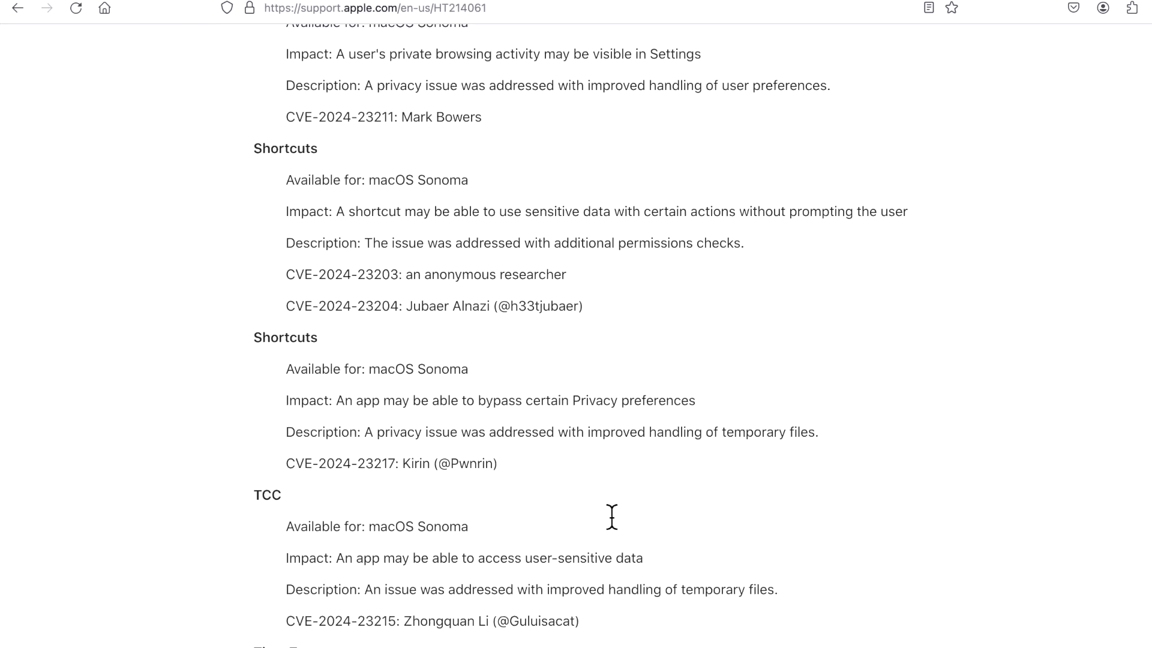
scroll(618, 514, "down", 1)
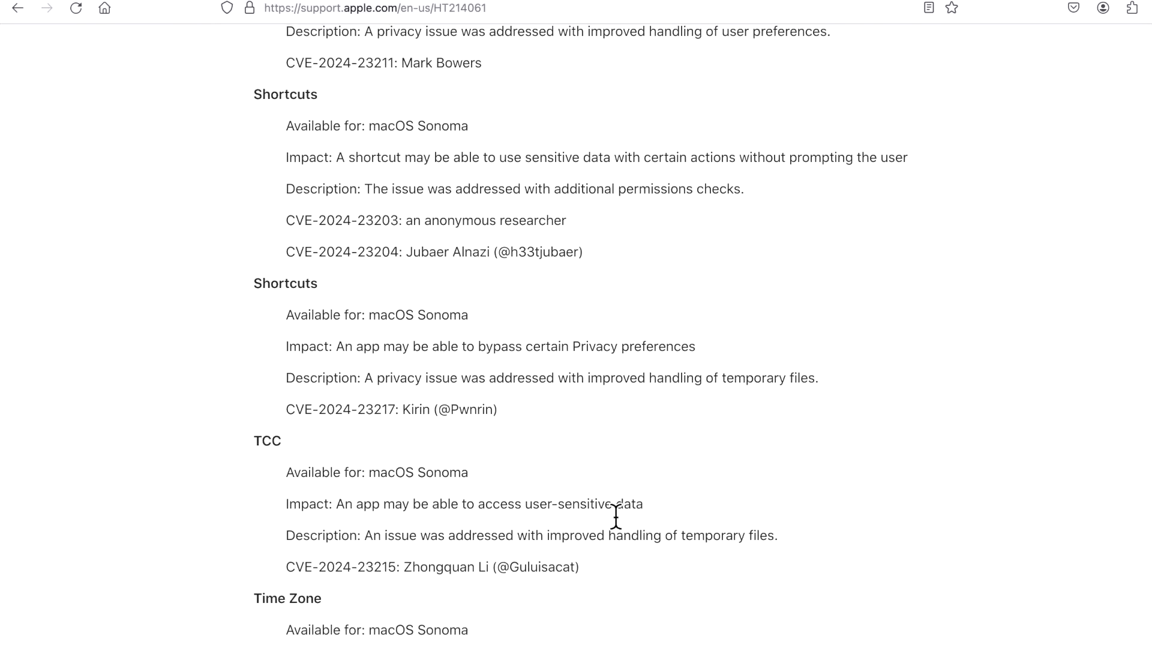
scroll(615, 517, "down", 1)
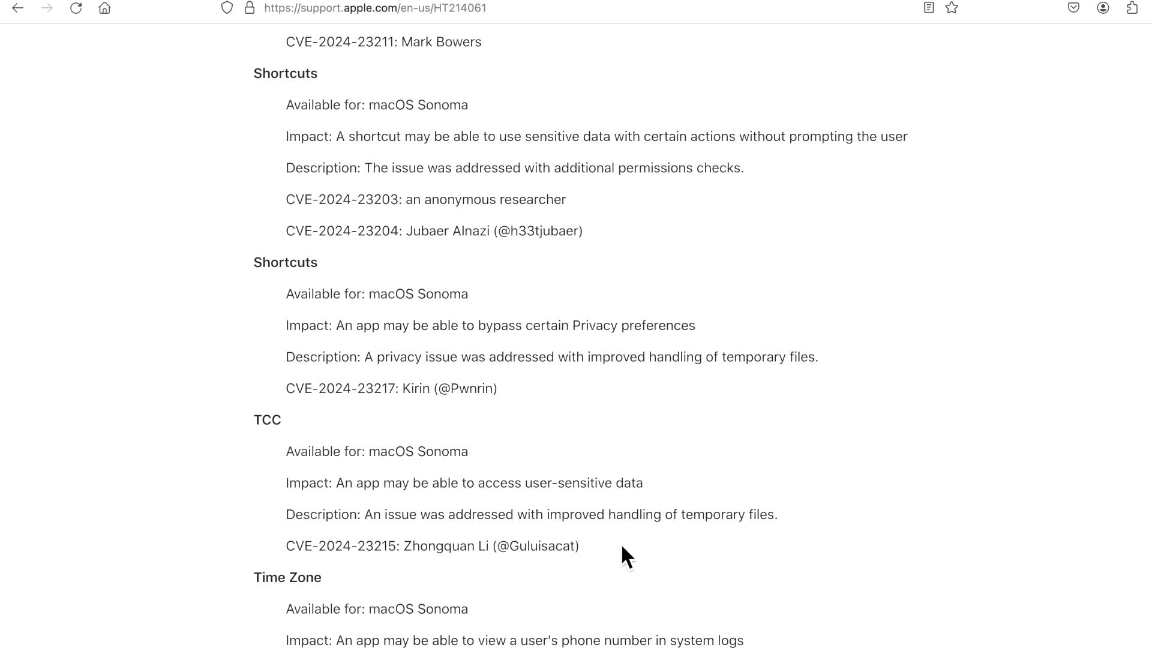
Step: Search the security page for "explo" and examine the WebKit vulnerability entries
key("ctrl+f")
type("explo")
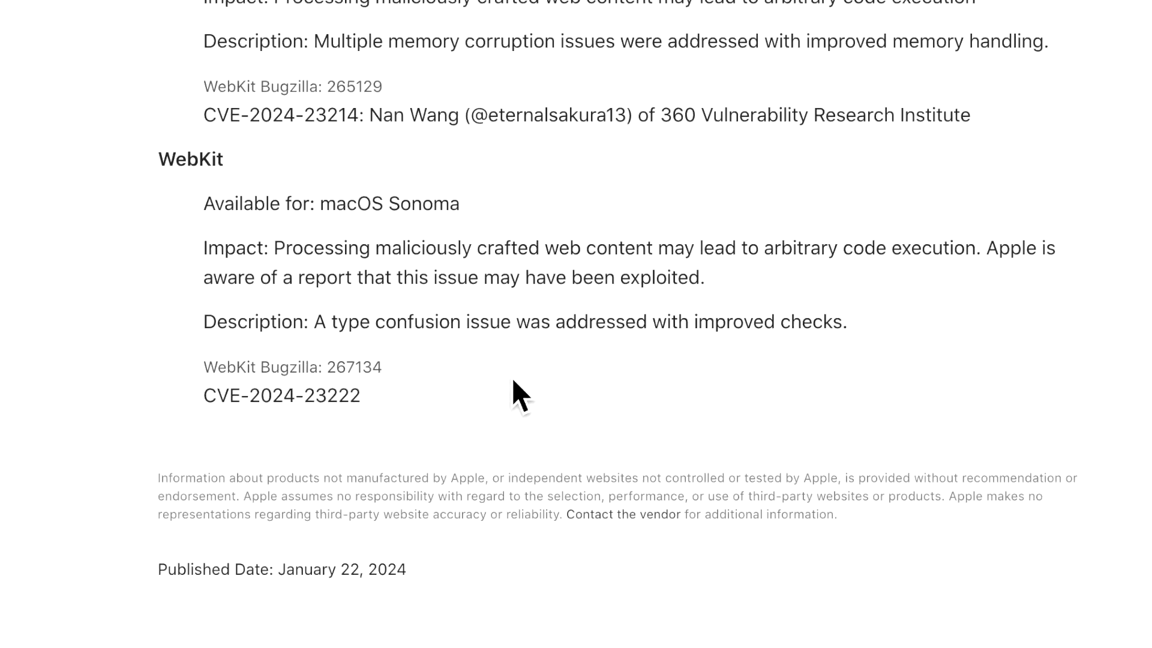
scroll(672, 312, "up", 10)
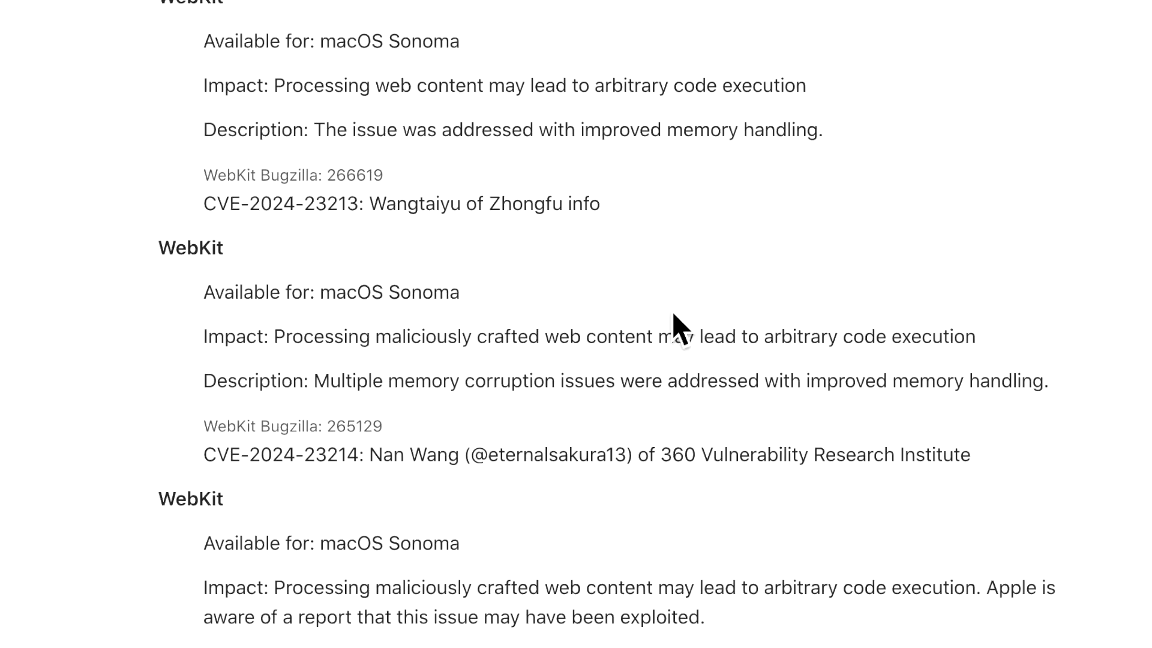
scroll(673, 313, "up", 4)
scroll(673, 313, "up", 10)
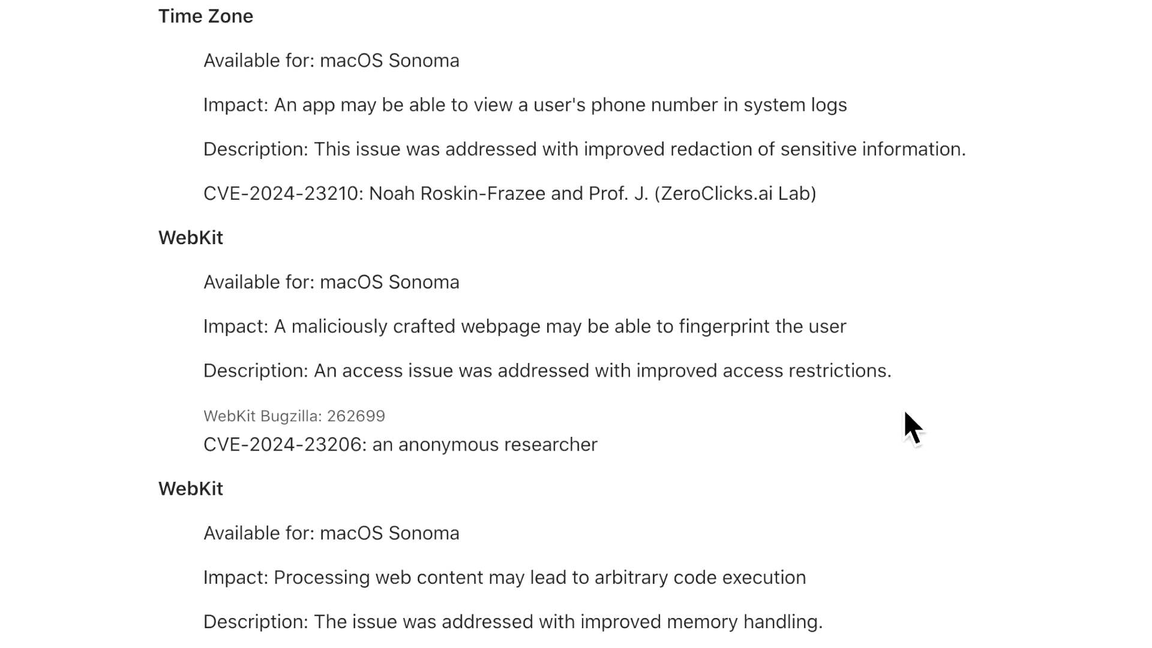
Step: Highlight the phone number in system logs wording in the Time Zone entry's impact line
scroll(905, 410, "up", 3)
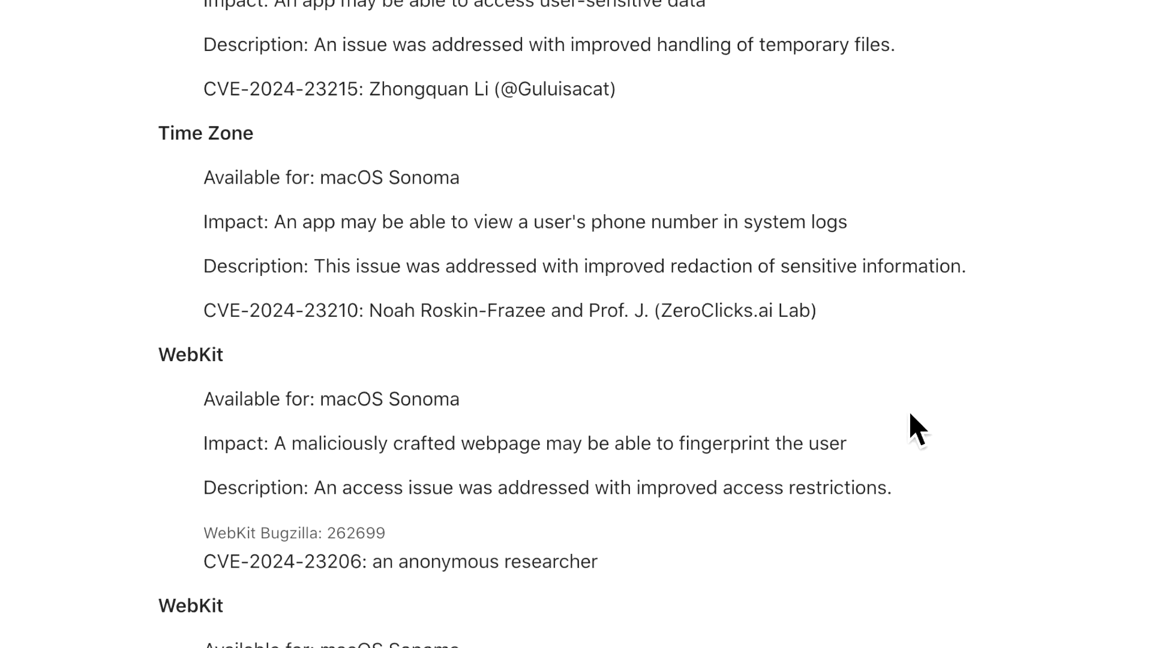
scroll(911, 414, "up", 1)
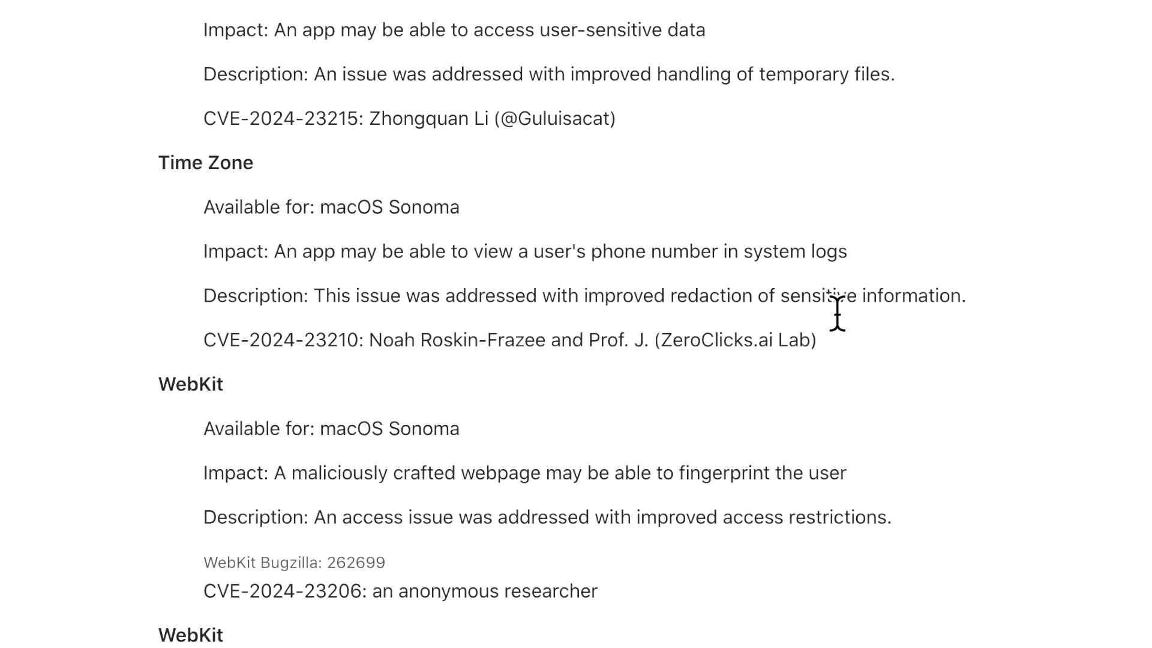
left_click_drag(864, 252, 579, 262)
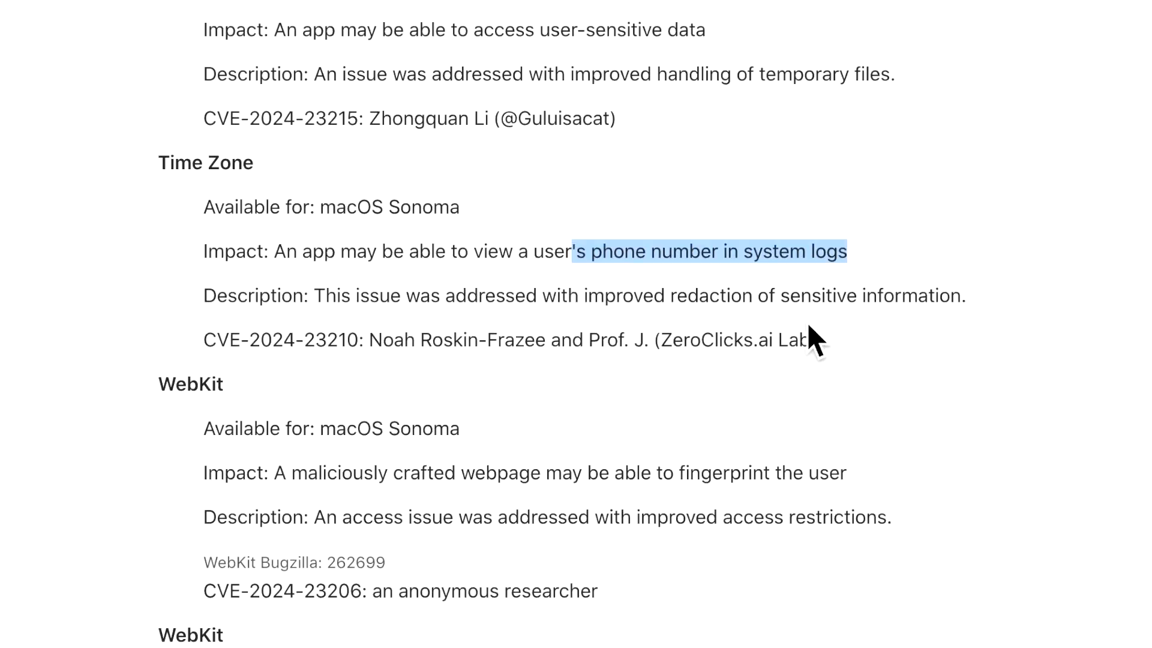
Step: Return to the start of the macOS Sonoma 14.3 security list to view the Apple Neural Engine and CoreCrypto entries
scroll(864, 348, "up", 10)
scroll(870, 344, "up", 15)
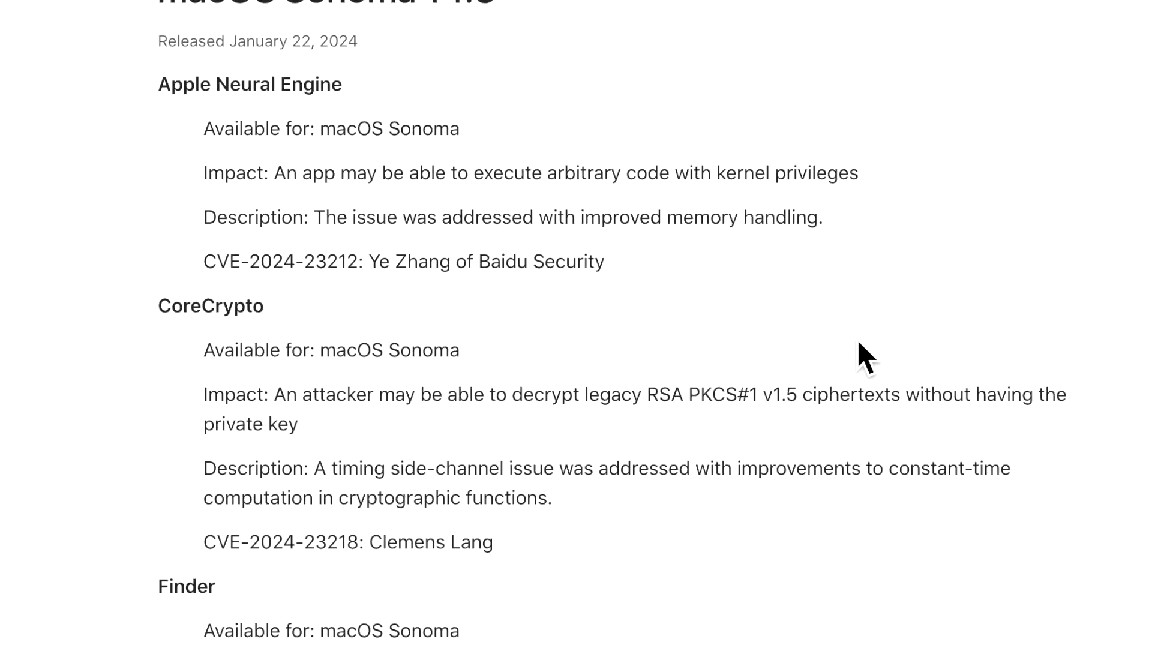
scroll(863, 355, "up", 5)
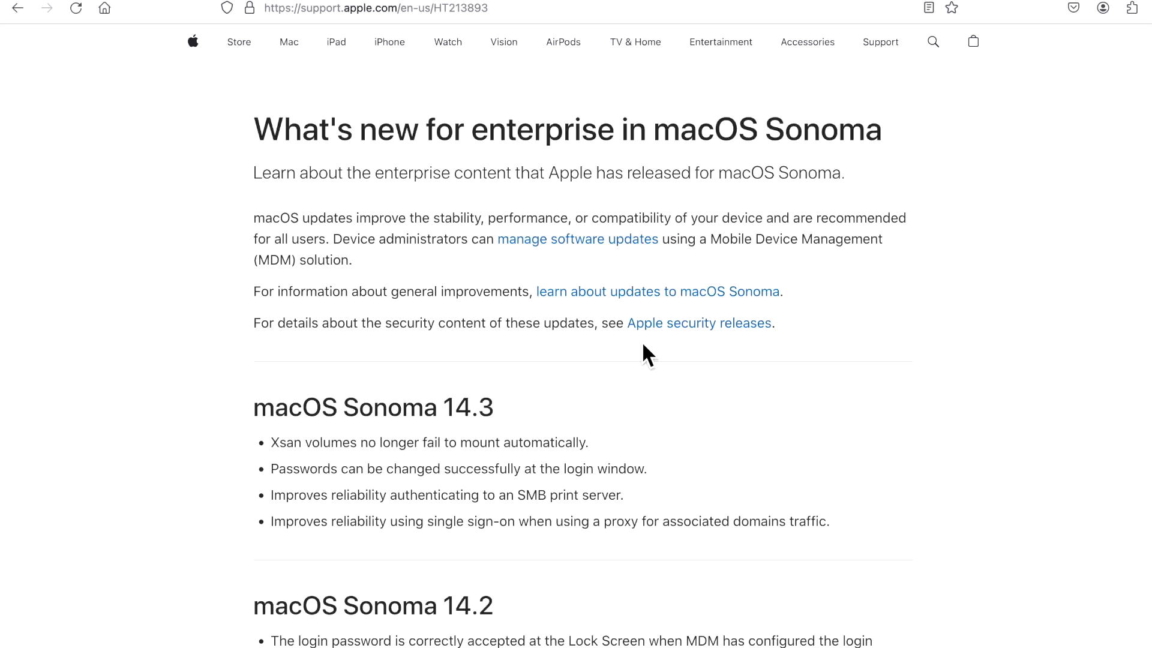
Step: Read the macOS Sonoma 14.3 changes on the page about what's new for enterprise
scroll(624, 455, "down", 3)
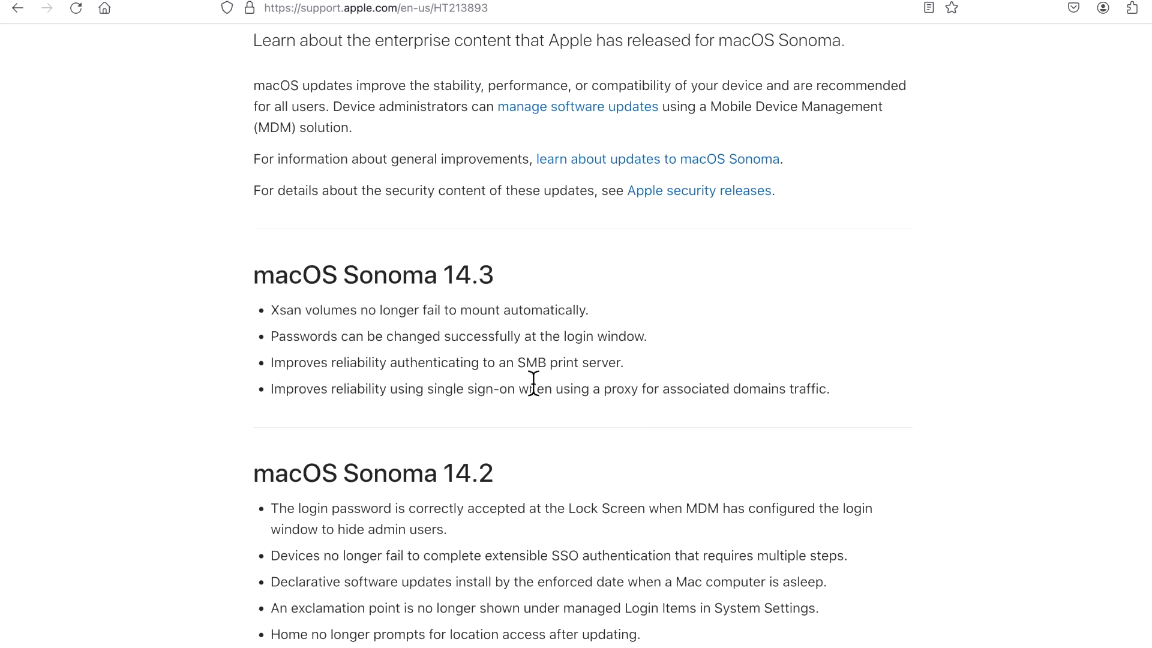
Step: Highlight the word Xsan in the first macOS Sonoma 14.3 enterprise change
double_click(294, 312)
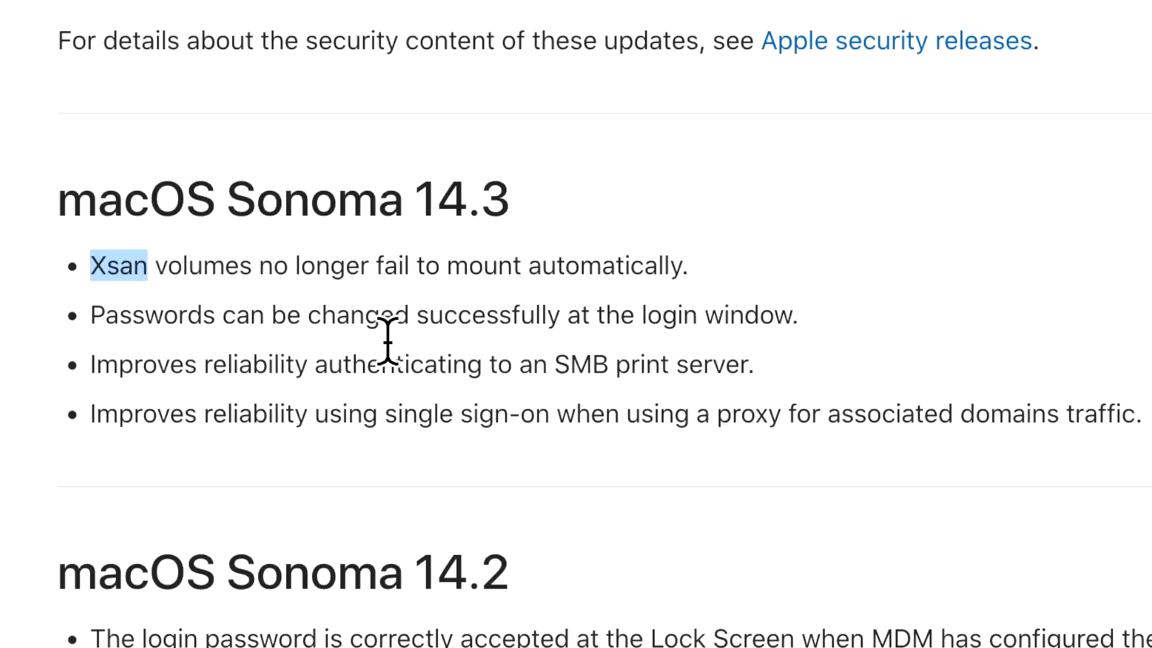
left_click(729, 273)
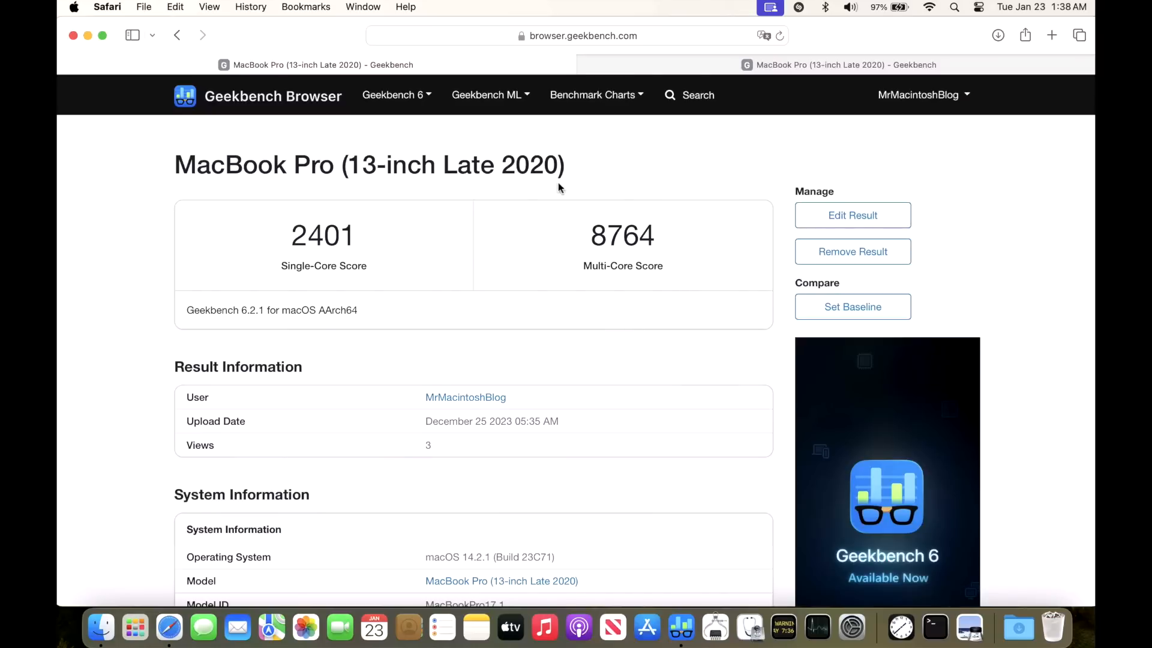
Step: View the second Geekbench result for the MacBook Pro (13-inch Late 2020)
left_click(790, 60)
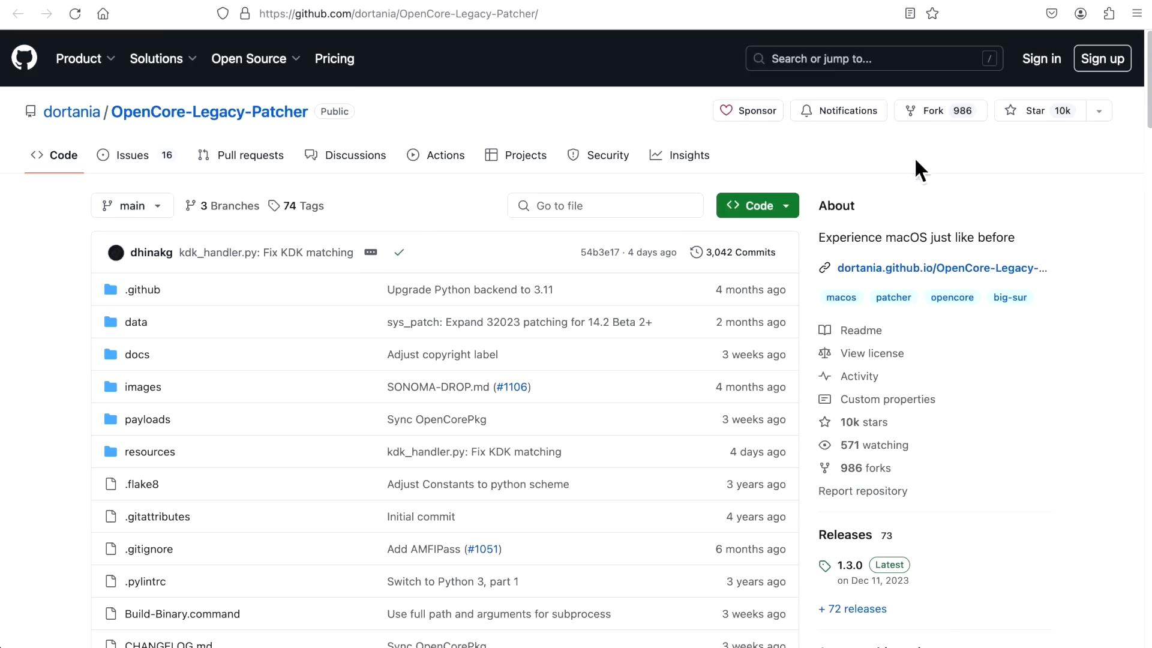
mouse_move(1032, 3)
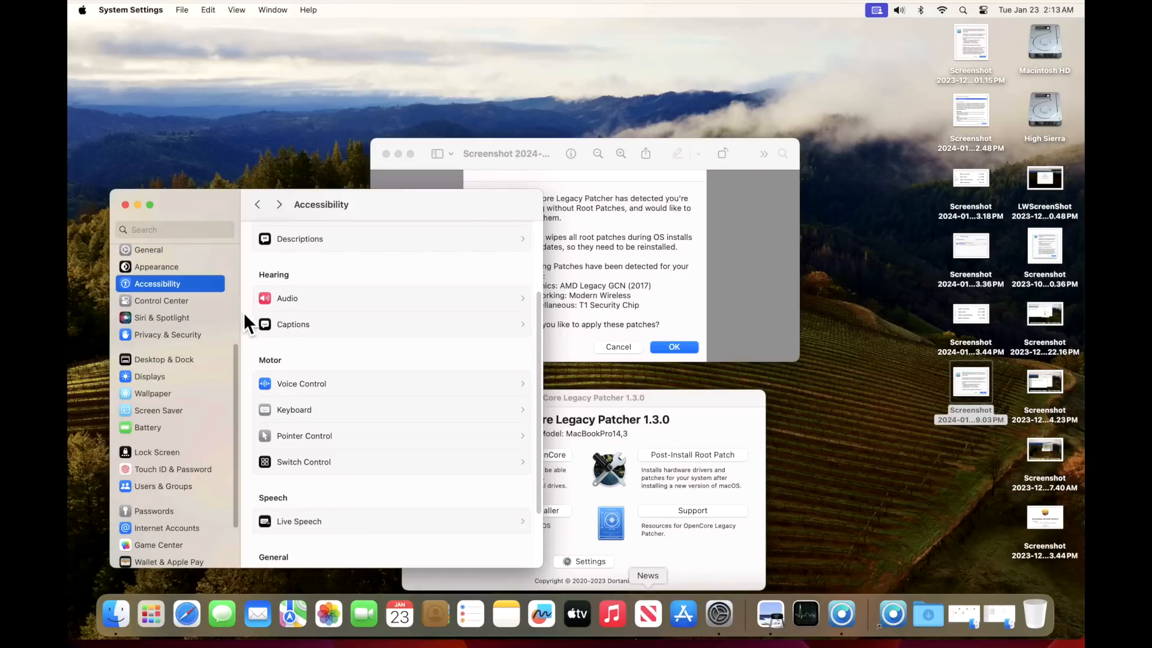
Step: Turn on Switch Control in the Accessibility settings and show the on-screen Touch Bar with its Control Strip expanded
left_click(394, 467)
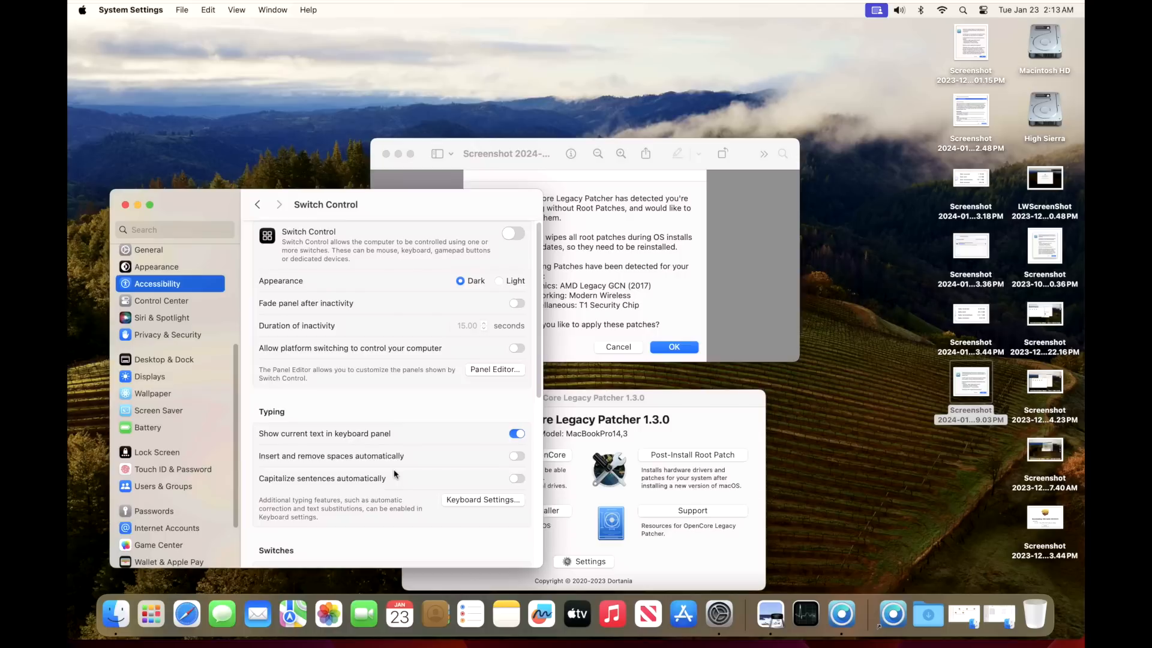
left_click(513, 237)
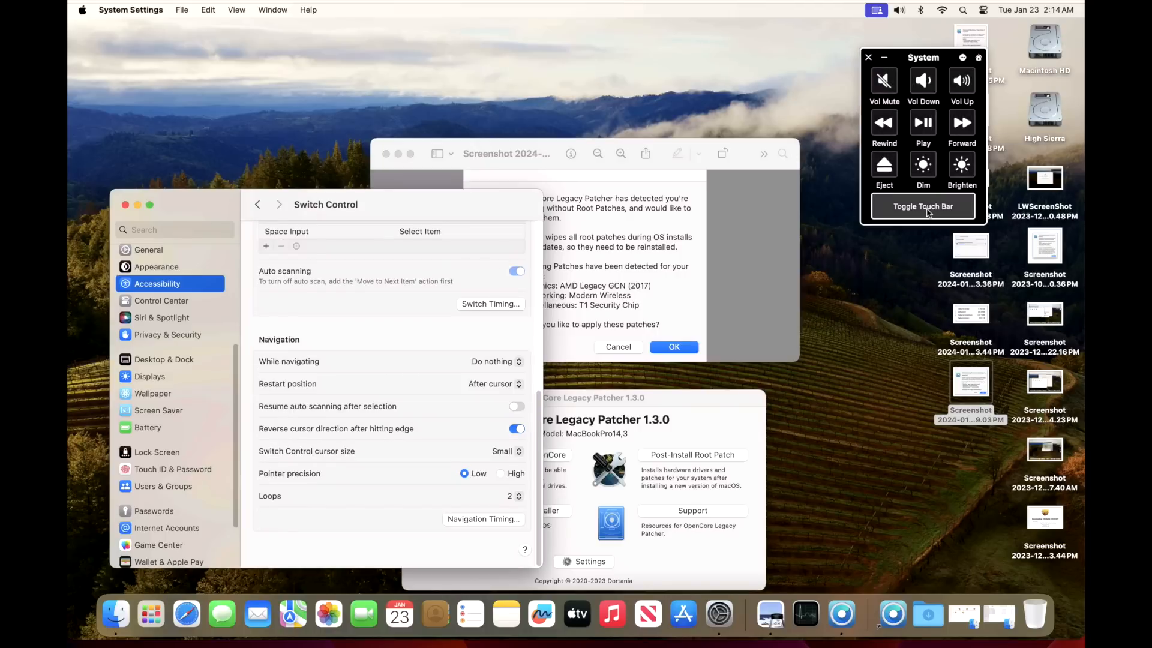
left_click(933, 217)
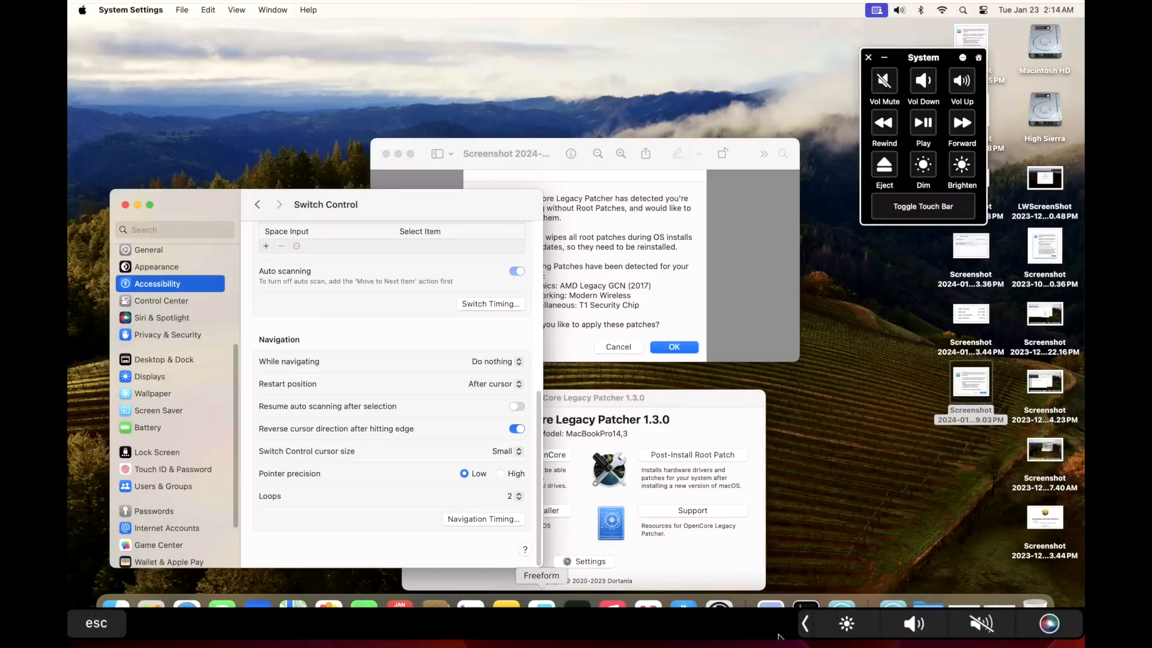
left_click(805, 624)
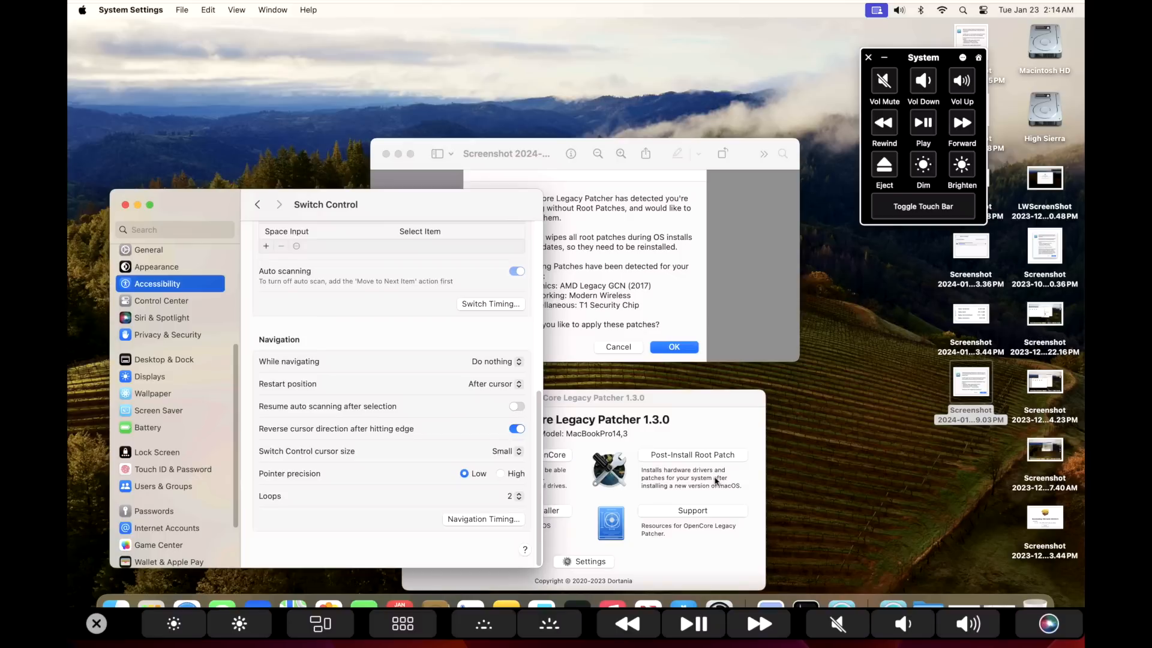
Step: Lock the Mac's screen and return to the desktop with the on-screen Touch Bar
key("ctrl+super+q")
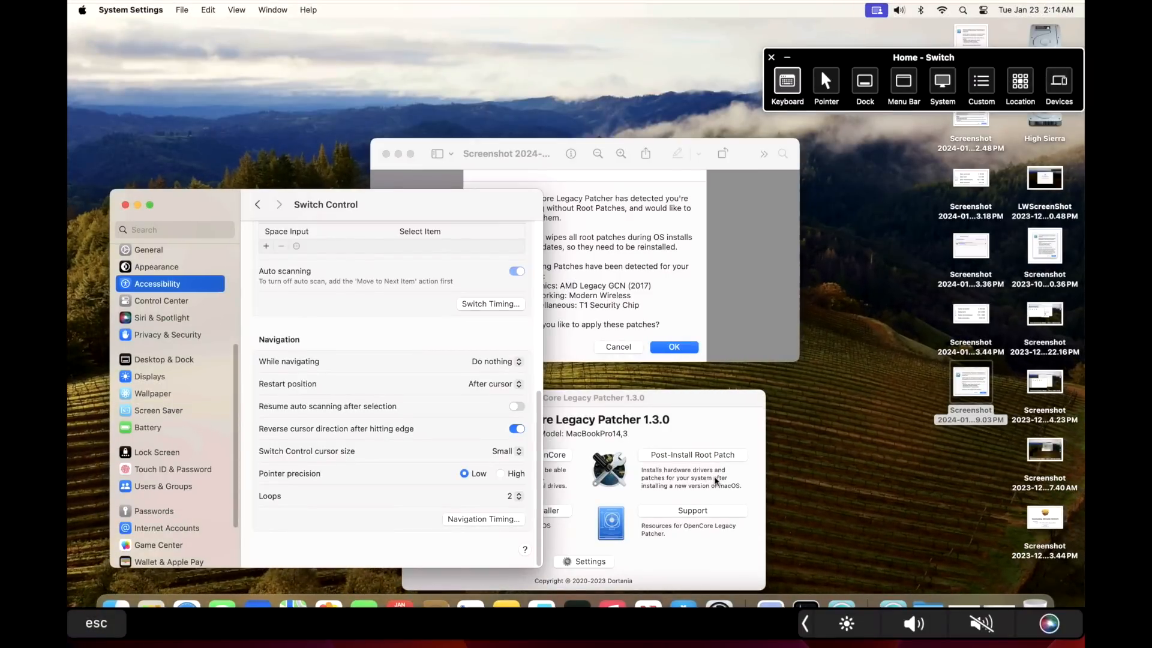
left_click(729, 217)
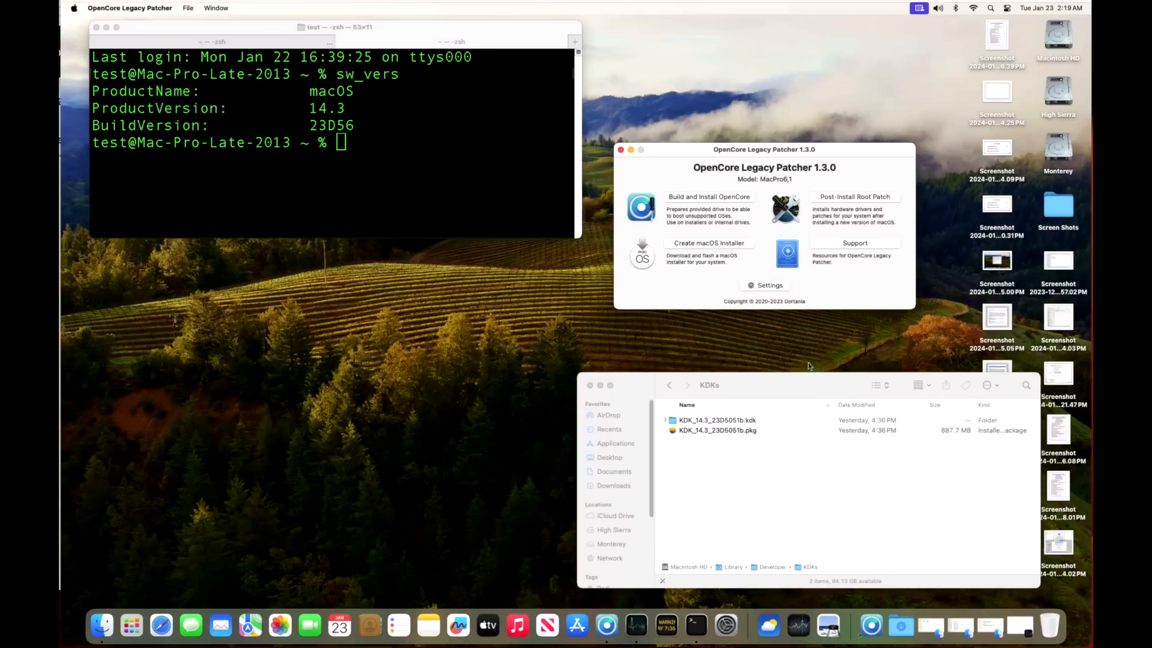
Step: Move the KDKs folder window toward the middle of the desktop and bring OpenCore Legacy Patcher to the front
left_click_drag(751, 382, 585, 381)
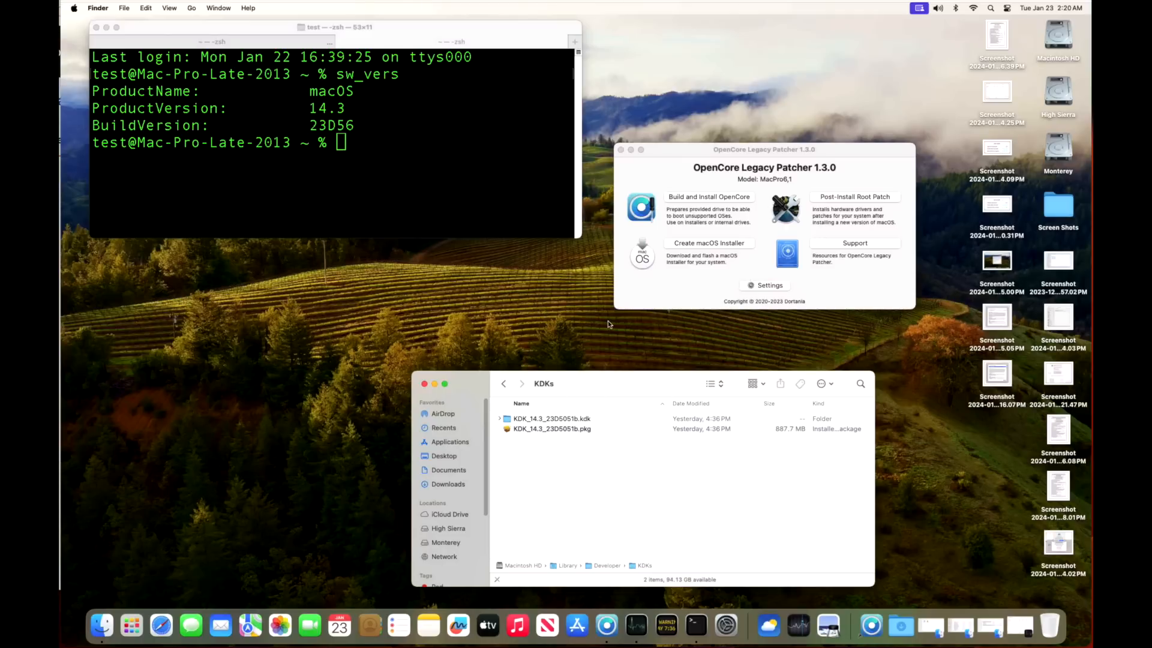
left_click(862, 170)
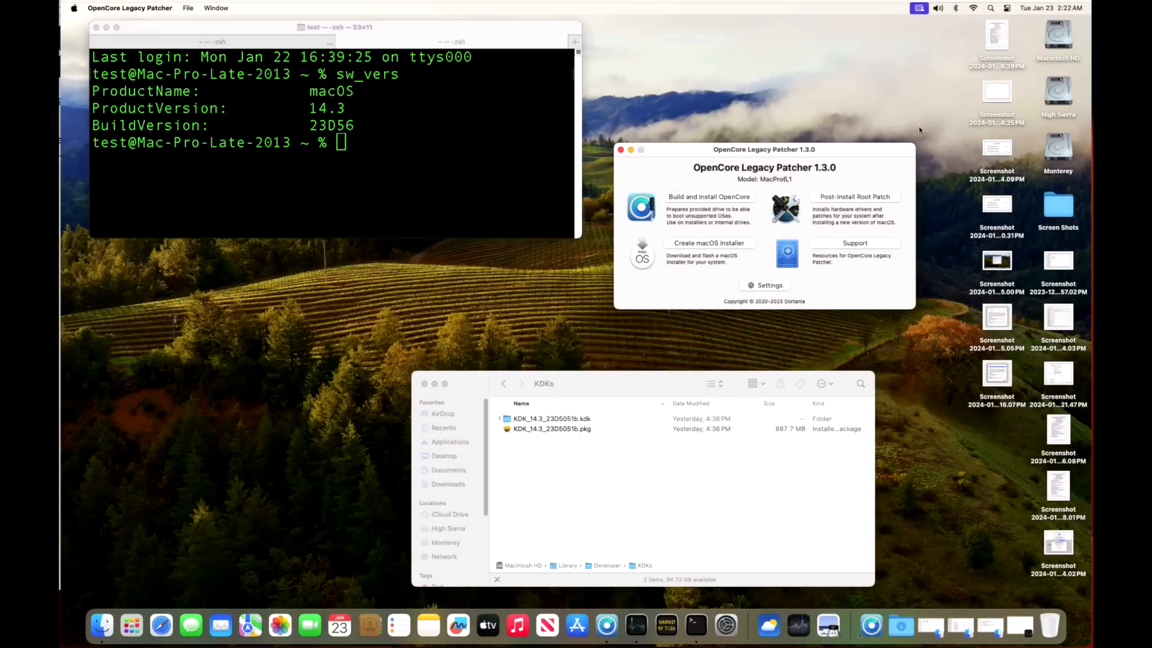
Step: Open Users > Shared on Macintosh HD in an enlarged Finder window and select OpenCore-Patcher_1.3.0_2024-01-15_19-27-29-041722.log
double_click(1058, 37)
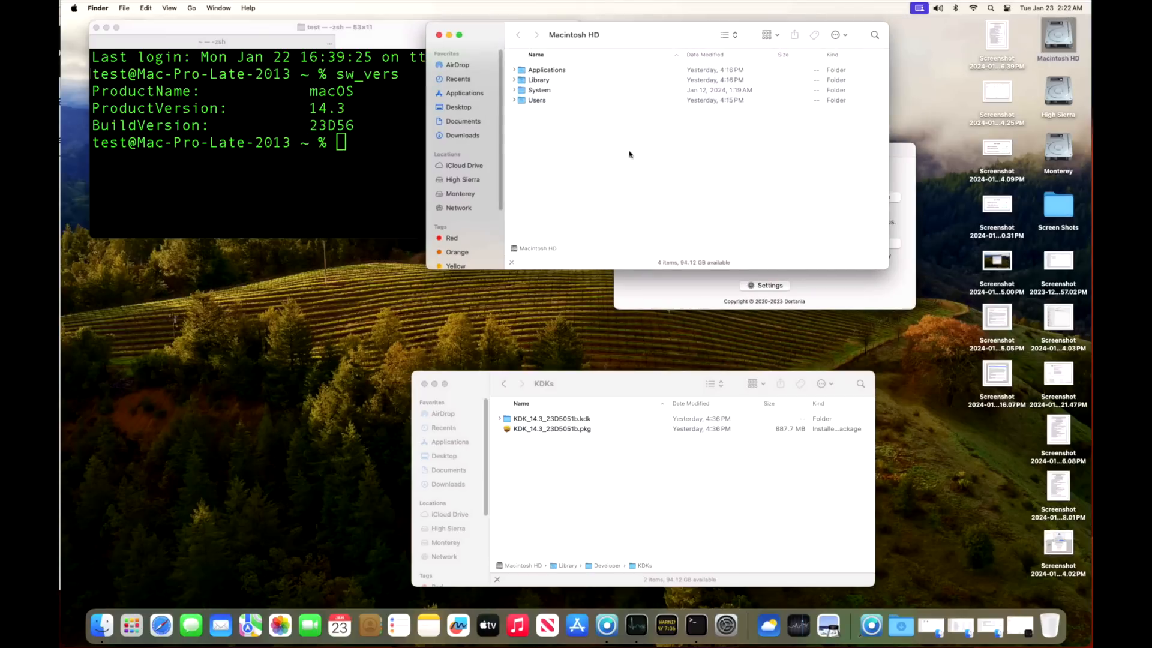
double_click(538, 100)
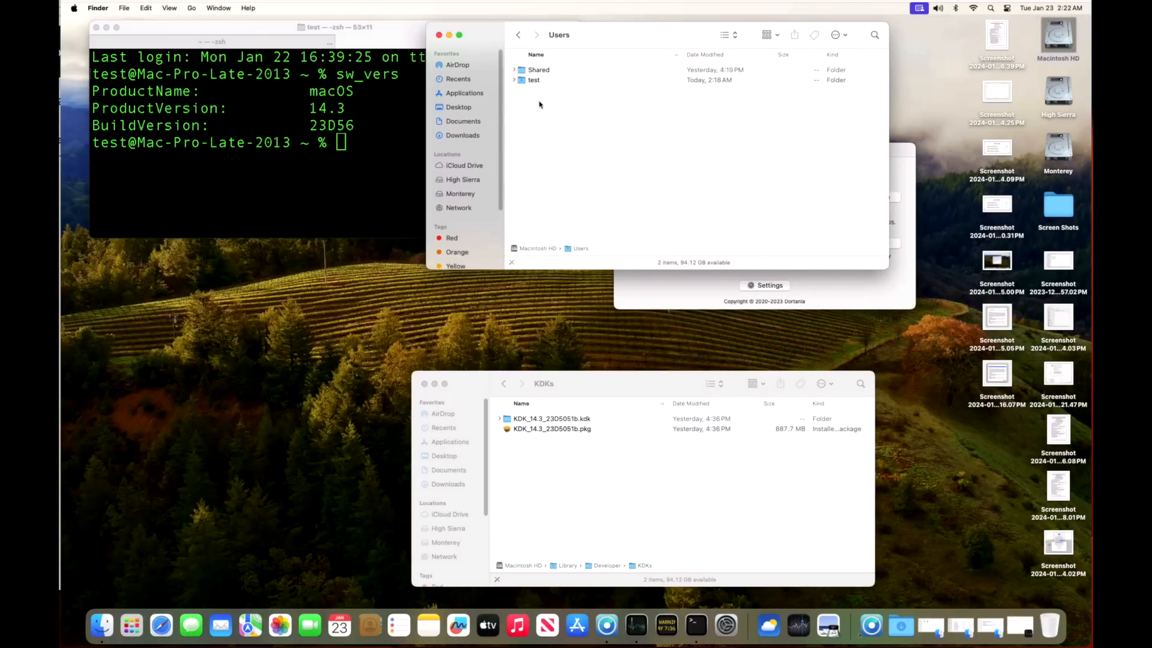
double_click(540, 70)
left_click_drag(651, 31, 350, 105)
left_click_drag(639, 339, 813, 410)
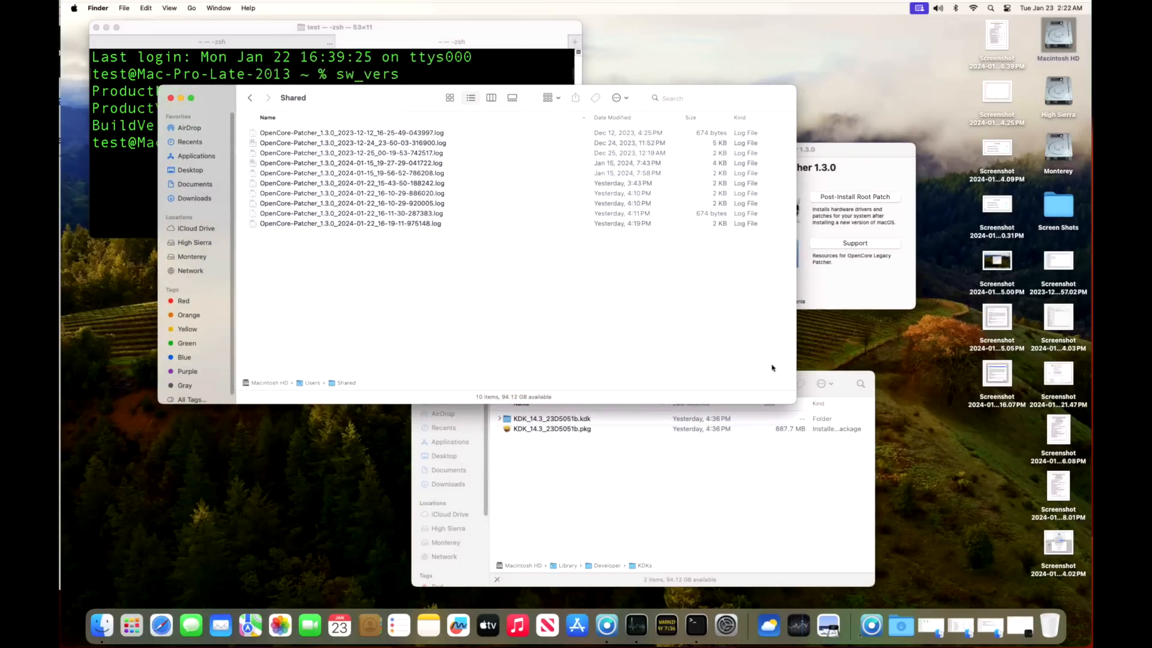
left_click(391, 162)
Step: Move the KDKs and OpenCore Legacy Patcher windows down beside each other, clear of the Shared folder's log list
left_click(841, 153)
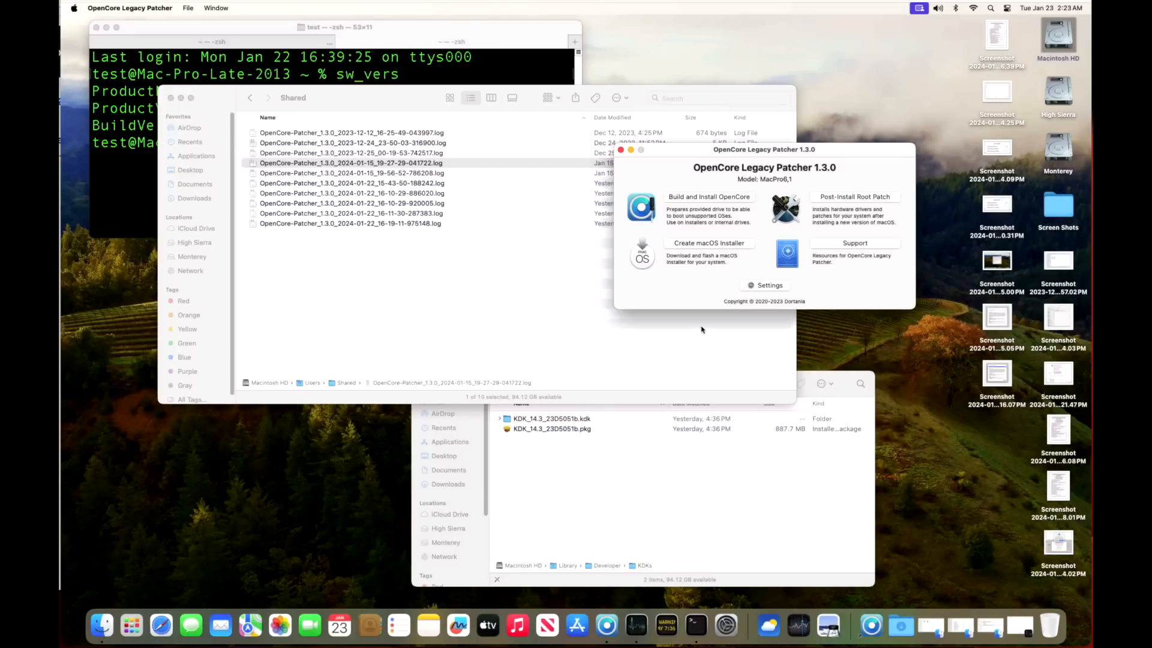
left_click(733, 406)
left_click_drag(570, 380, 293, 385)
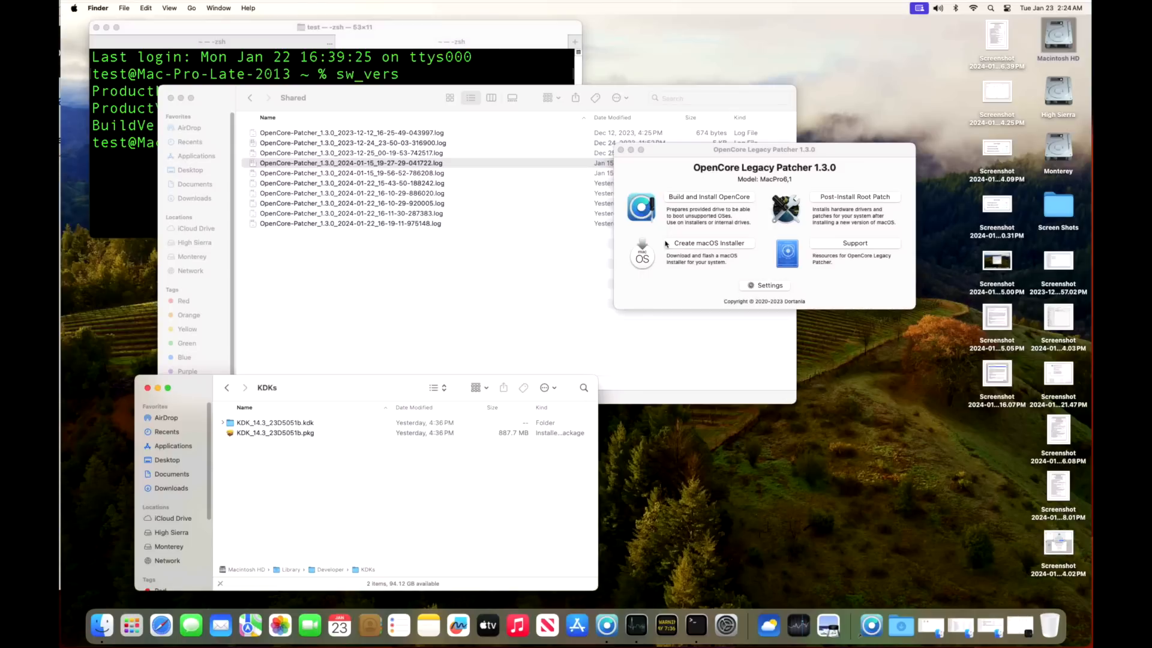
left_click_drag(704, 152, 776, 432)
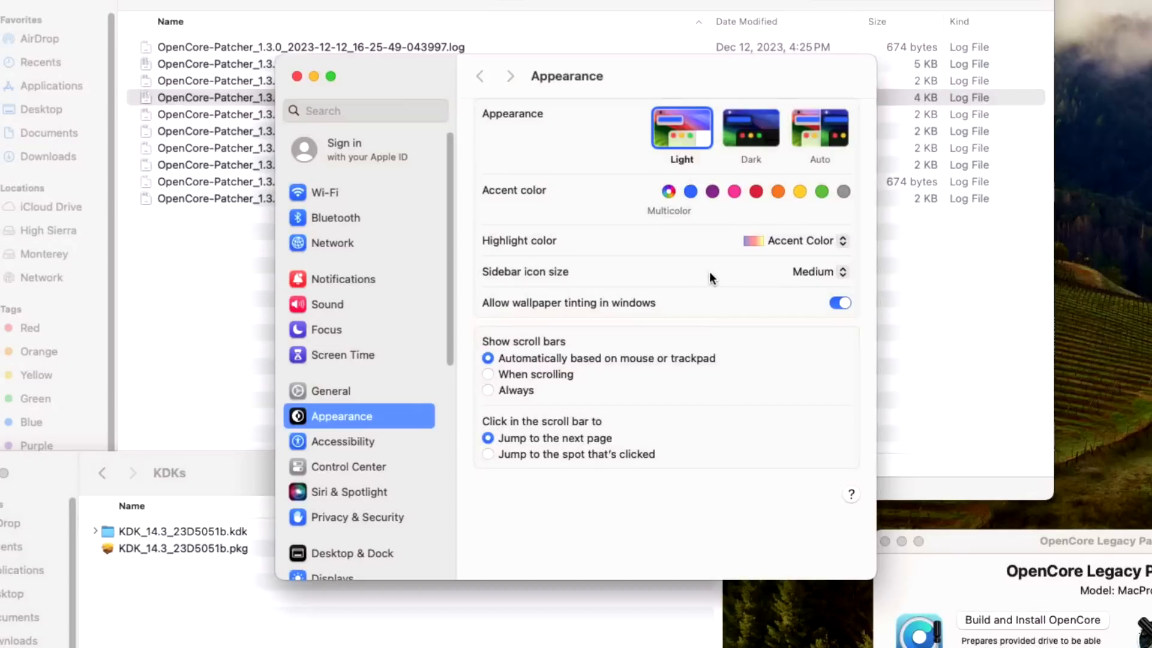
Step: Examine the Content Caching options in the General Sharing settings and close them
left_click(332, 390)
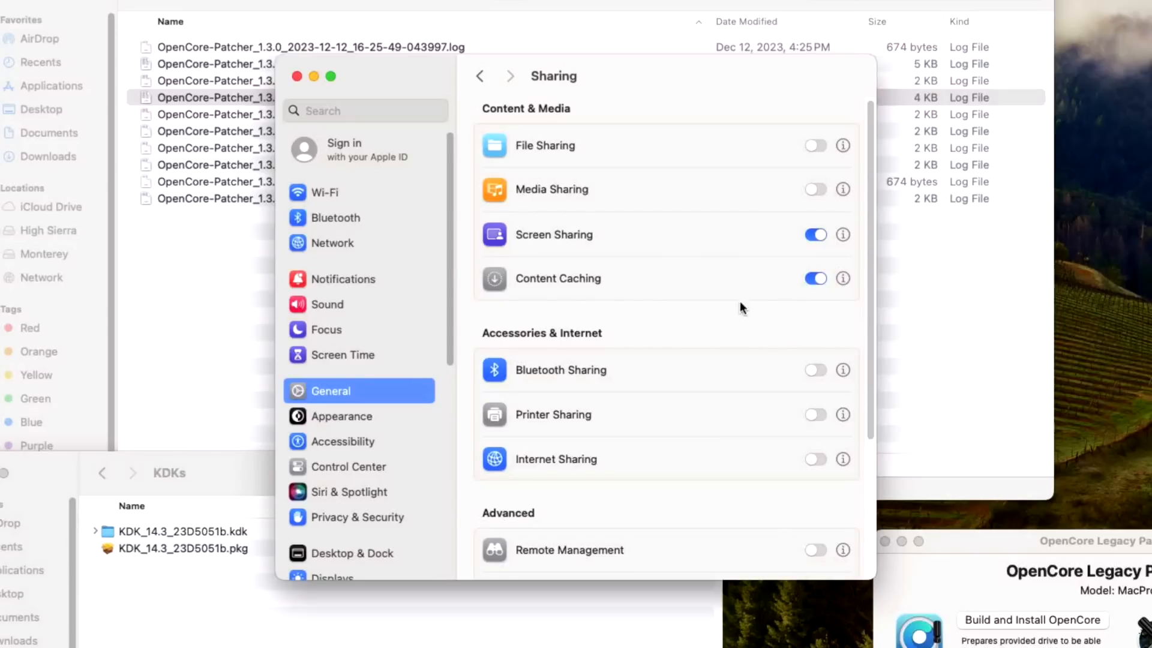
left_click(844, 278)
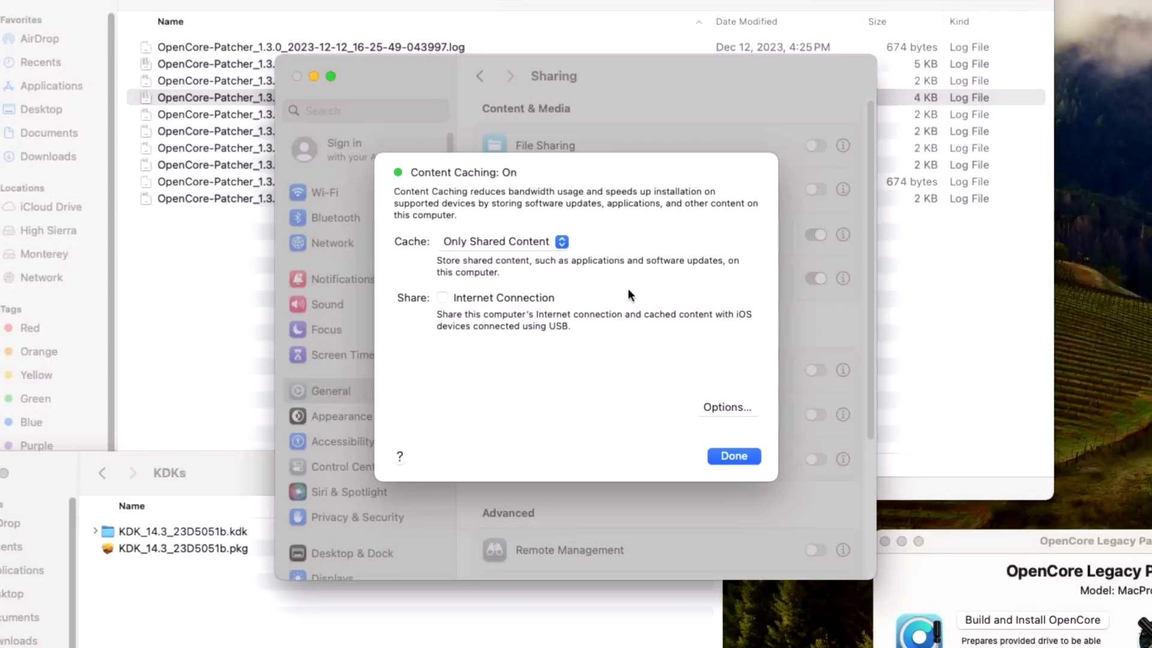
left_click(719, 453)
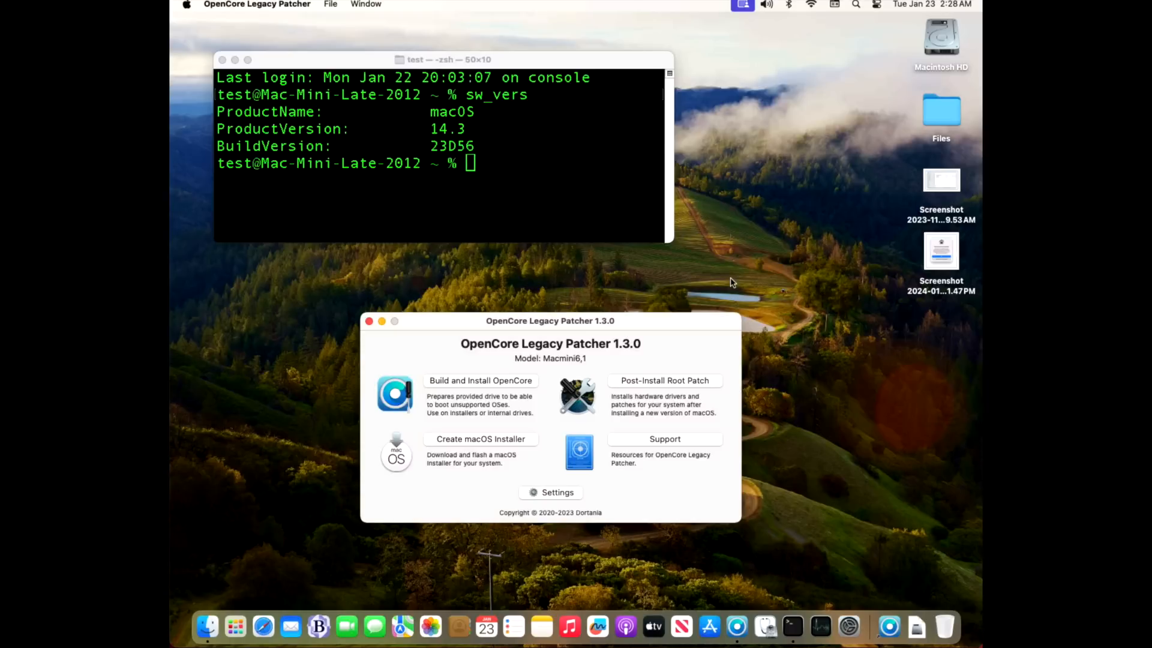
Step: Read the System Extension Updated prompt in the 2024 desktop screenshot, close it, and bring OpenCore Legacy Patcher to the front
left_click(945, 250)
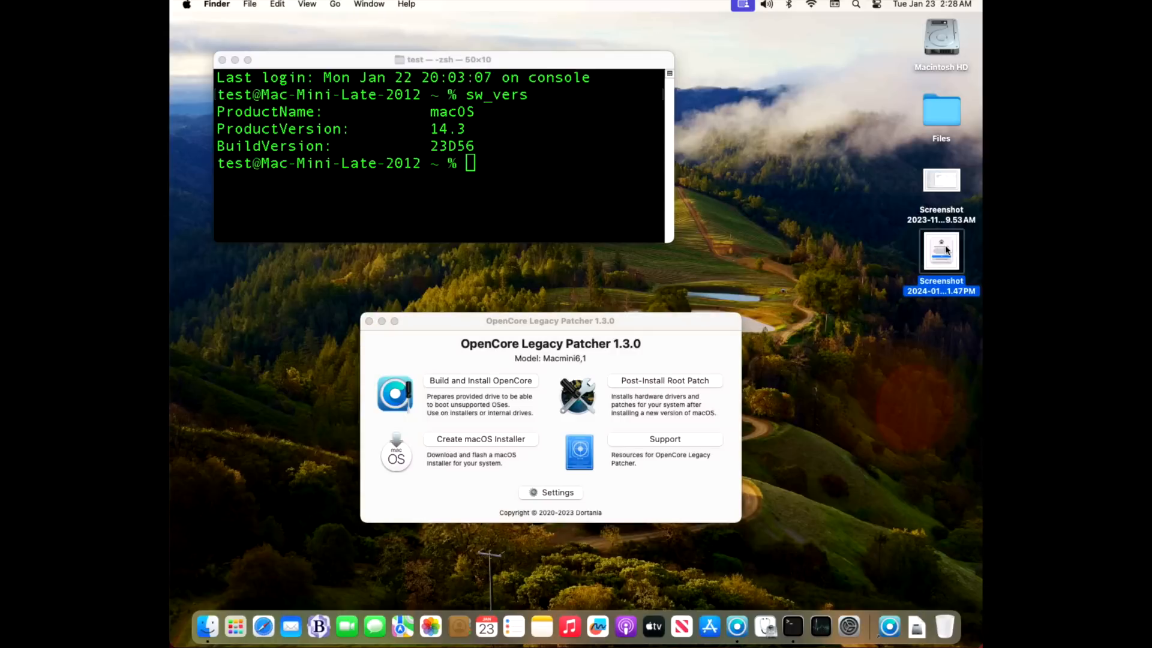
double_click(945, 250)
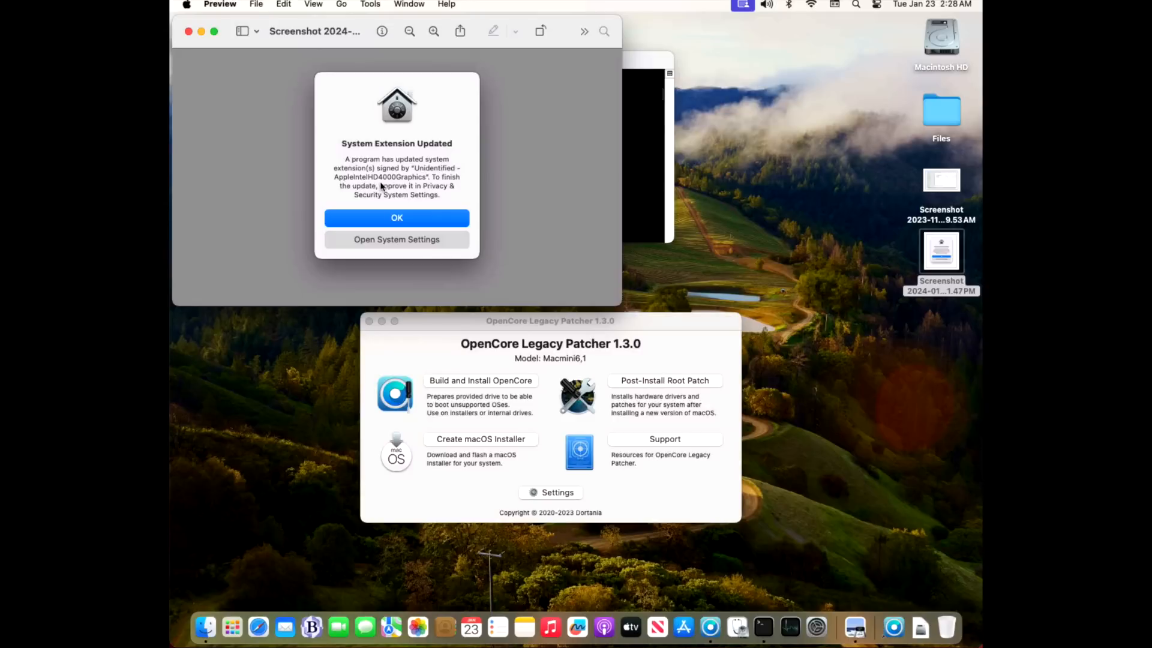
left_click(189, 33)
left_click(507, 197)
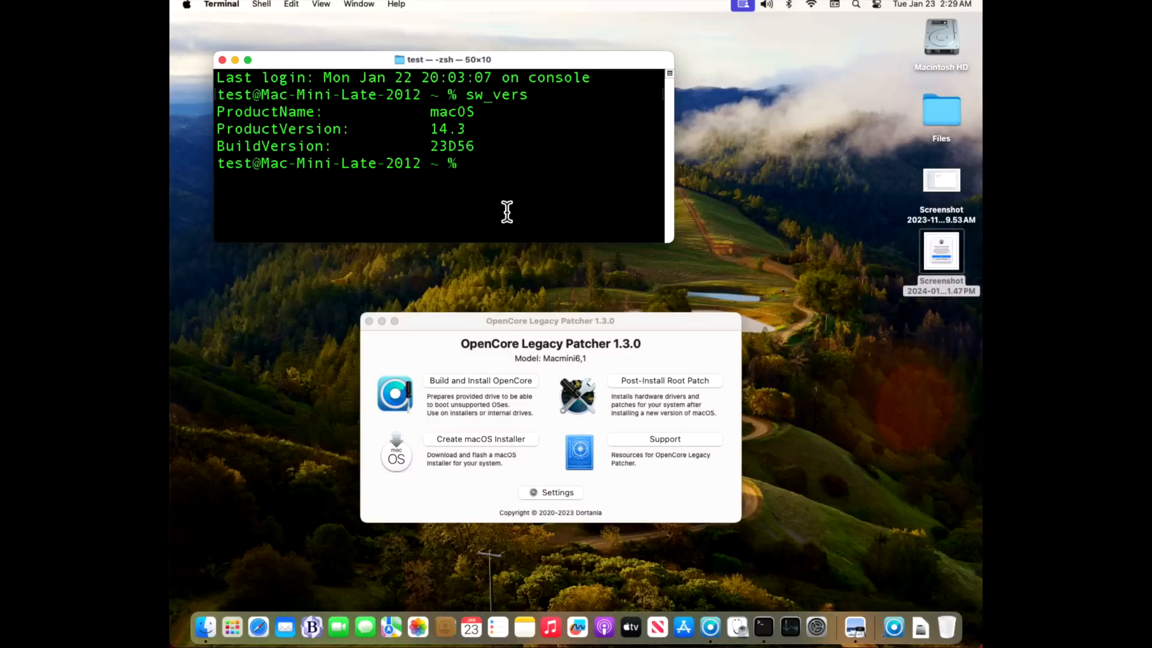
left_click(613, 335)
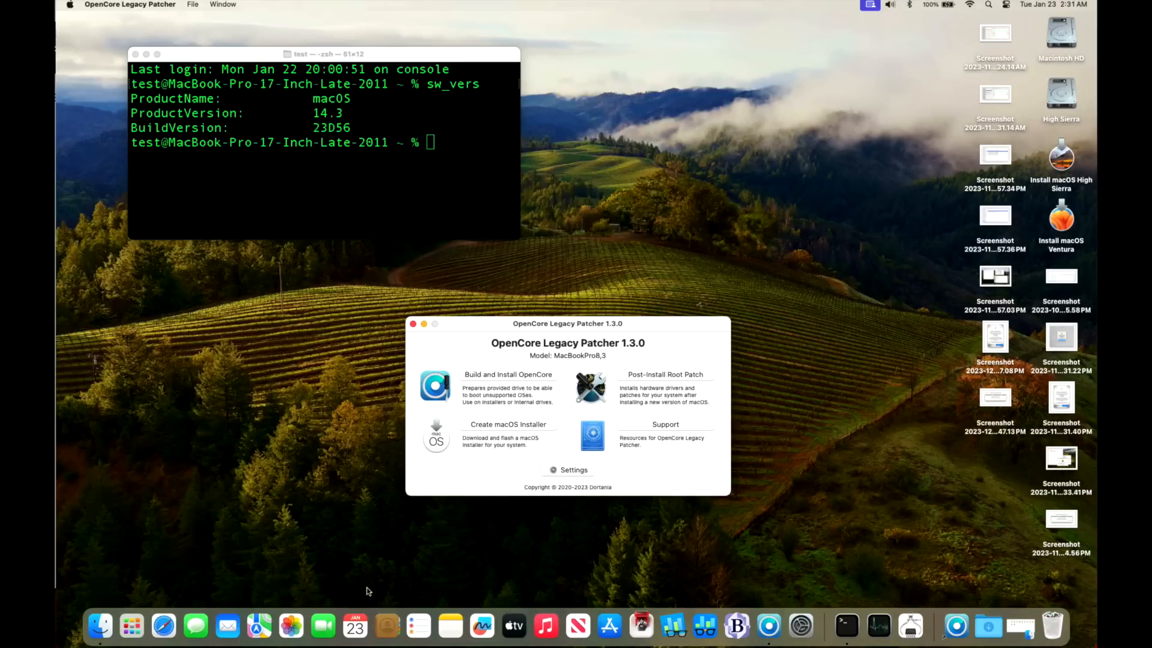
left_click(451, 580)
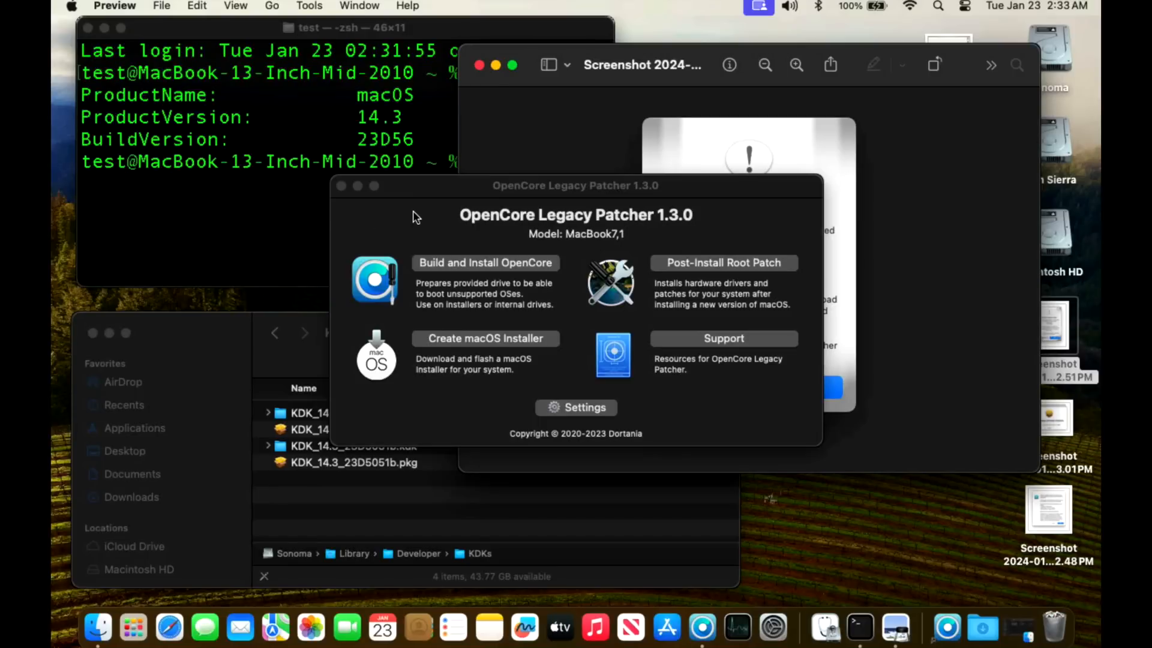
Step: Bring forward the screenshot of the 14.3 (23D56) update prompt and the KDKs folder window to examine both
left_click(714, 165)
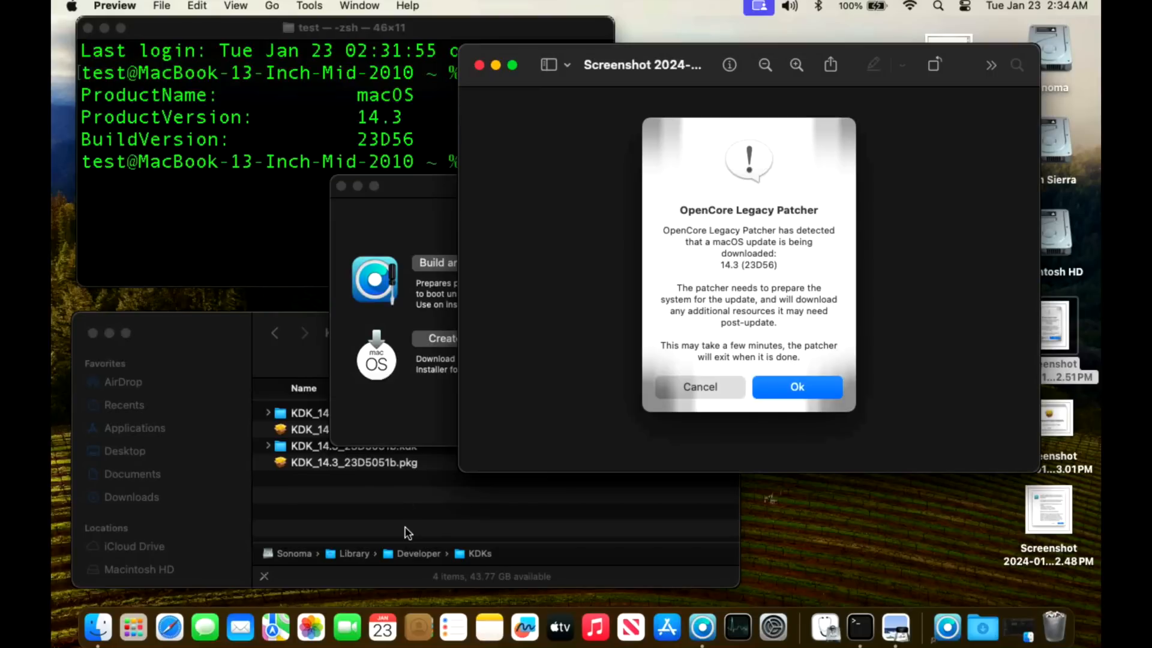
left_click(379, 463)
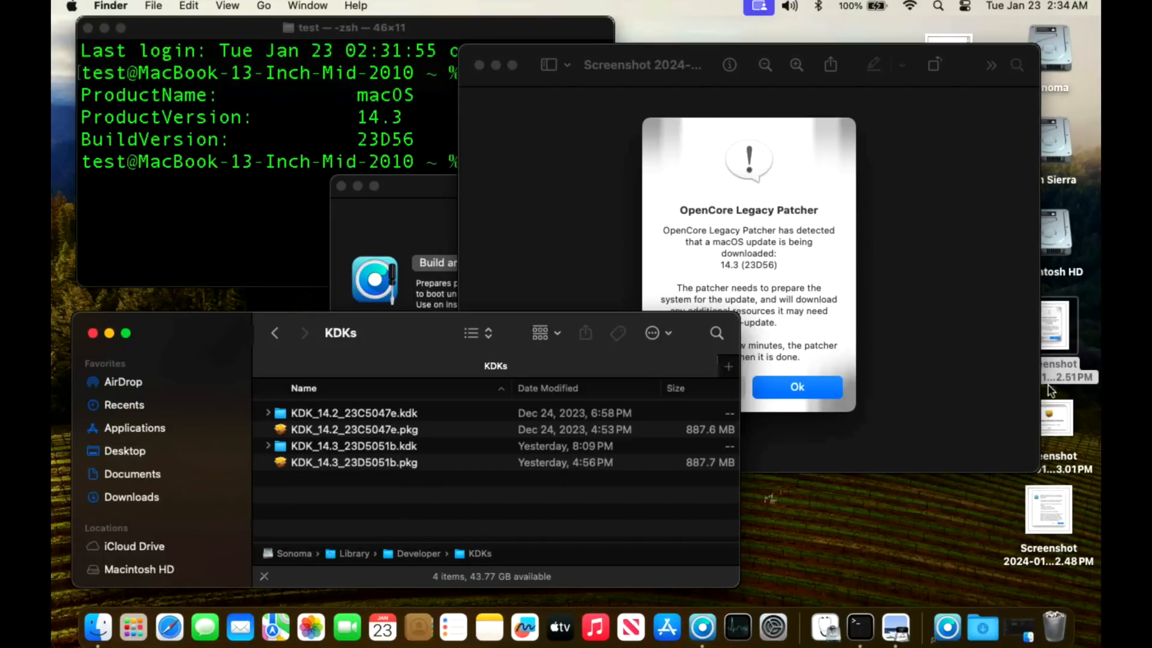
Step: Open the desktop screenshot of the OpenCore Legacy Patcher Root Patches prompt, read the listed patches, and close it
left_click(1060, 497)
double_click(1060, 497)
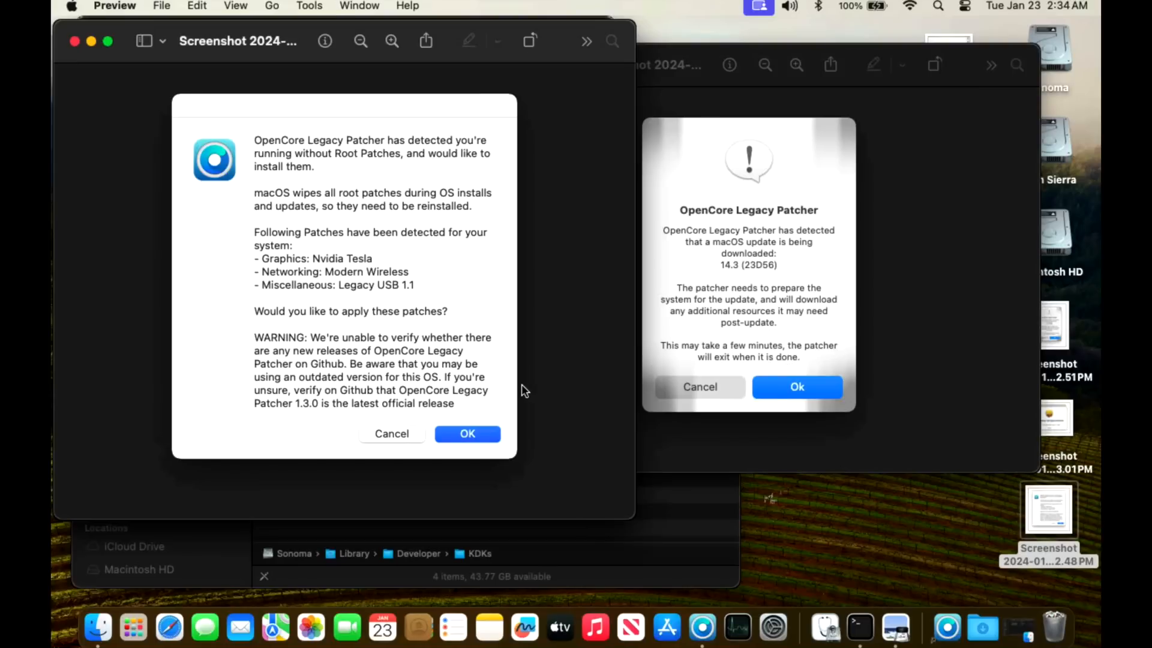
left_click(74, 41)
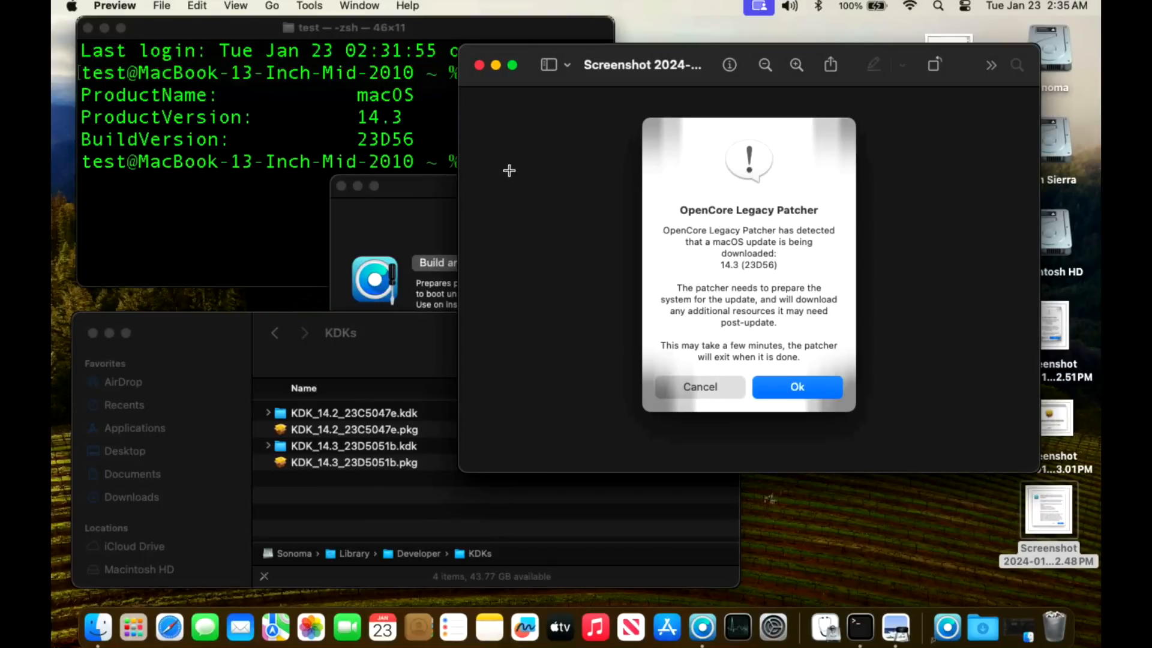
Step: Check the Bluetooth status on the MacBook and dismiss it
left_click(820, 8)
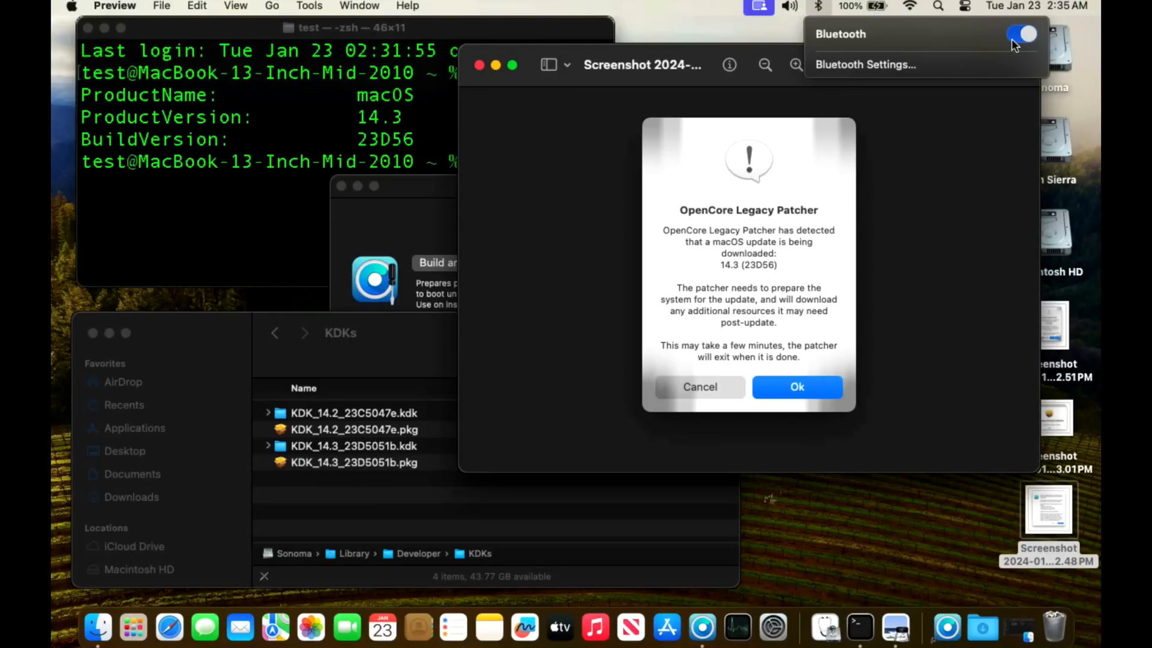
left_click(781, 42)
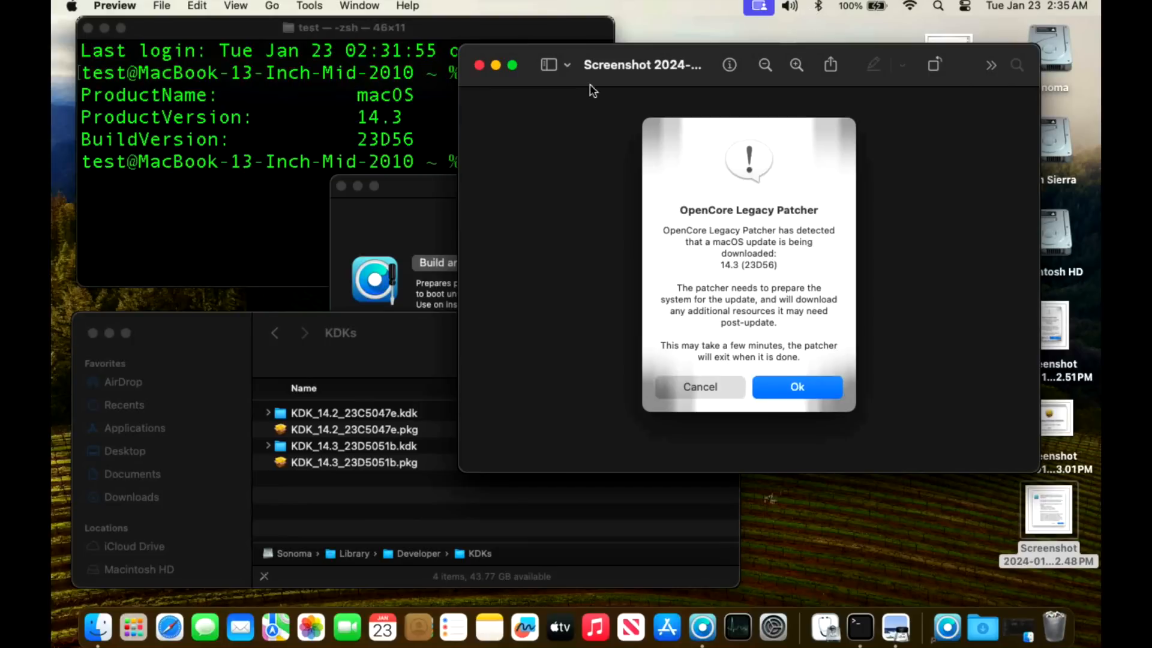
Step: Close the screenshot of the update prompt and bring OpenCore Legacy Patcher to the front over the other windows
right_click(479, 65)
left_click(479, 65)
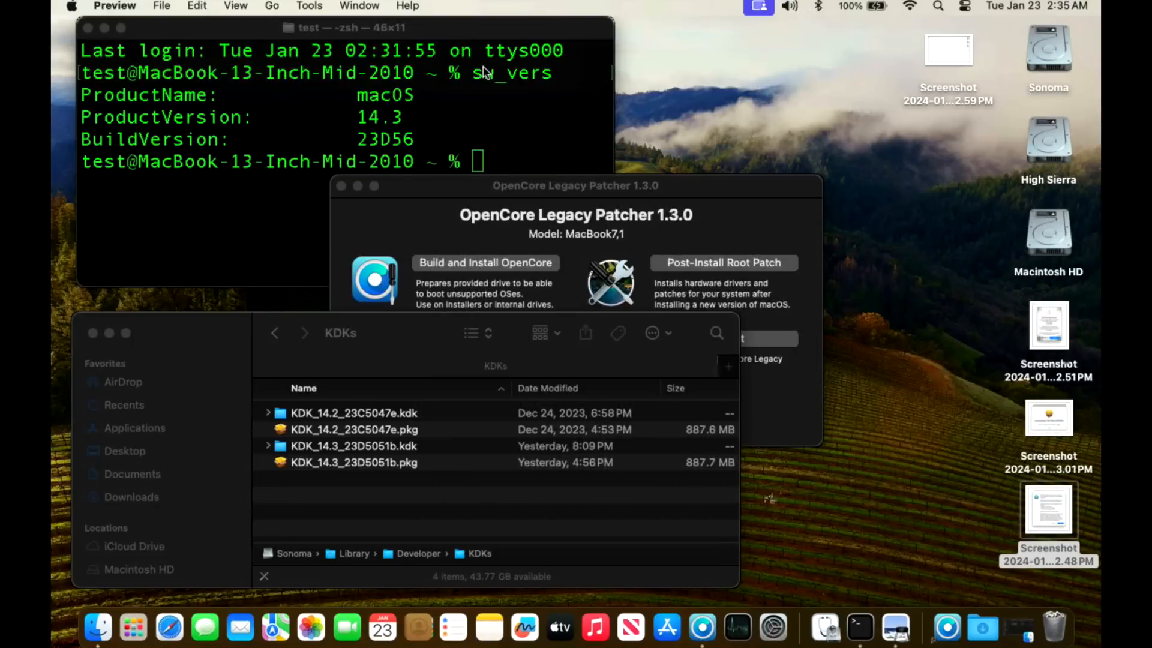
left_click(484, 72)
left_click(744, 187)
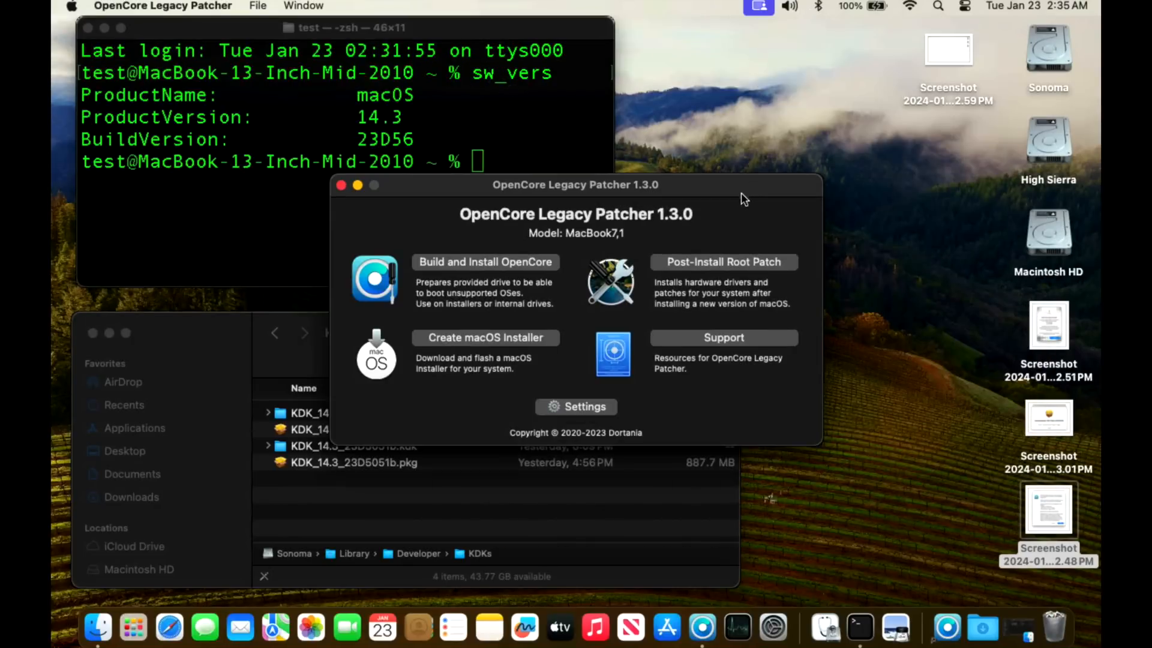